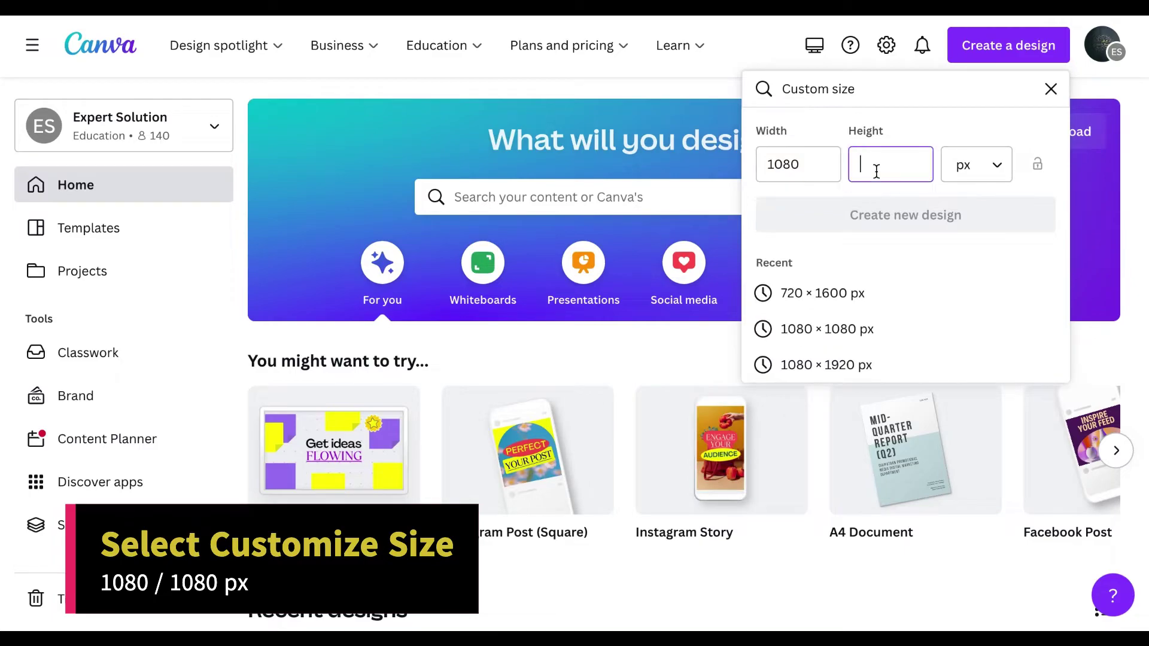
Create a 1080 × 1080 px design and fill its page background with black
type("80")
left_click(887, 224)
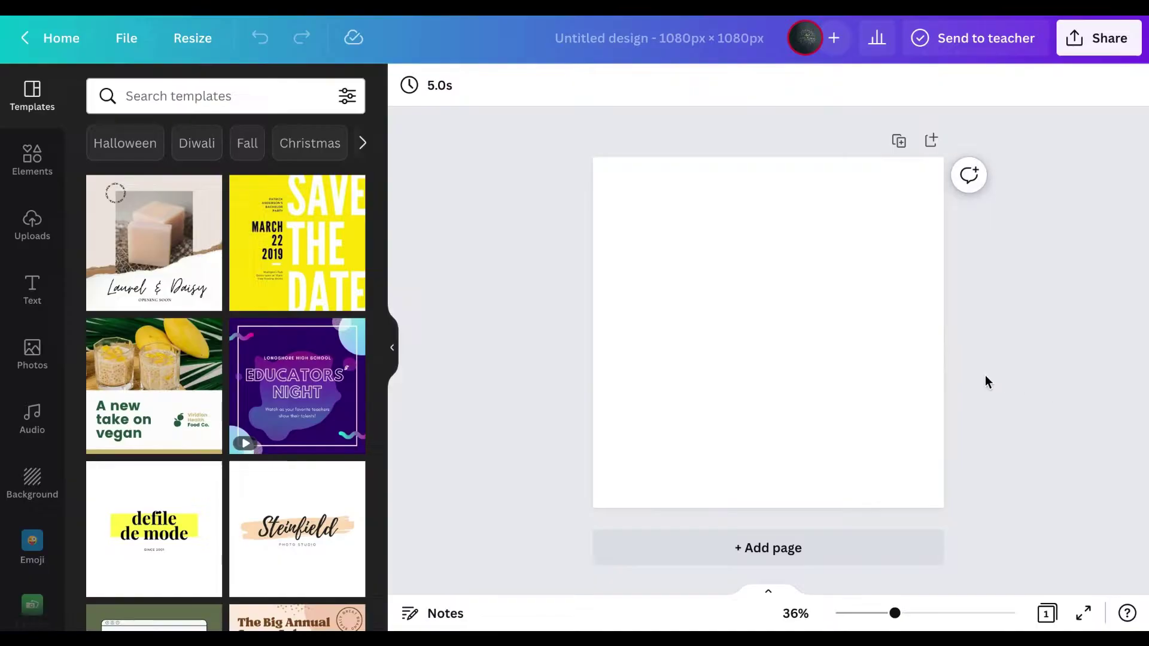
left_click(410, 87)
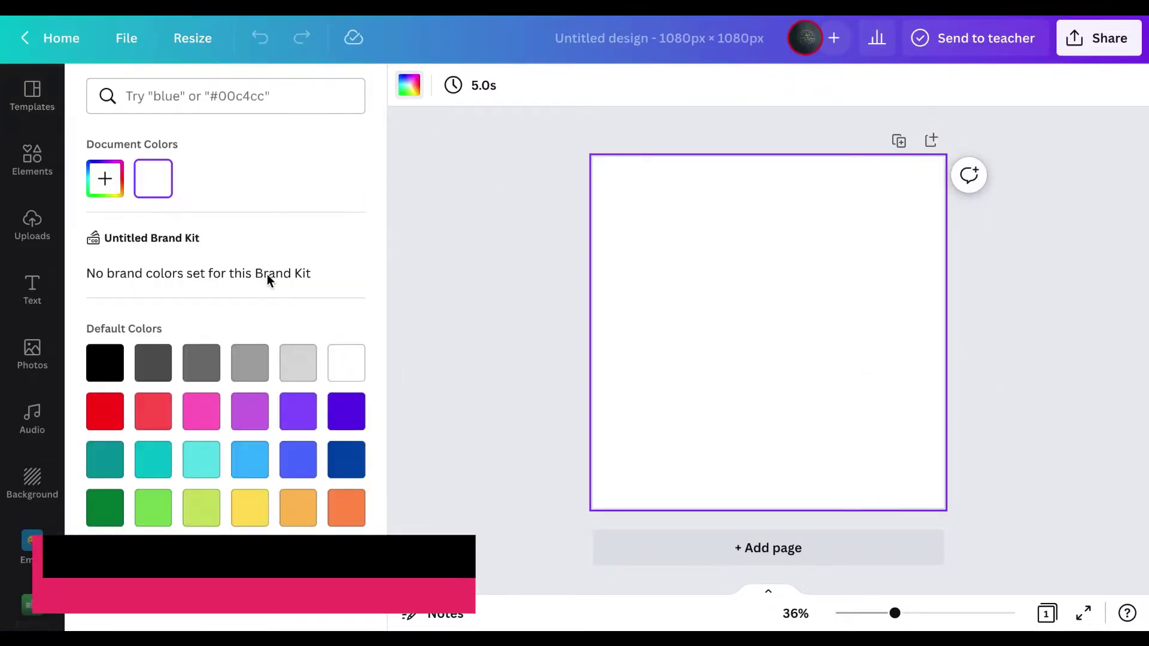
left_click(105, 362)
Search the elements for "gold wave" and limit the results to graphics
left_click(32, 96)
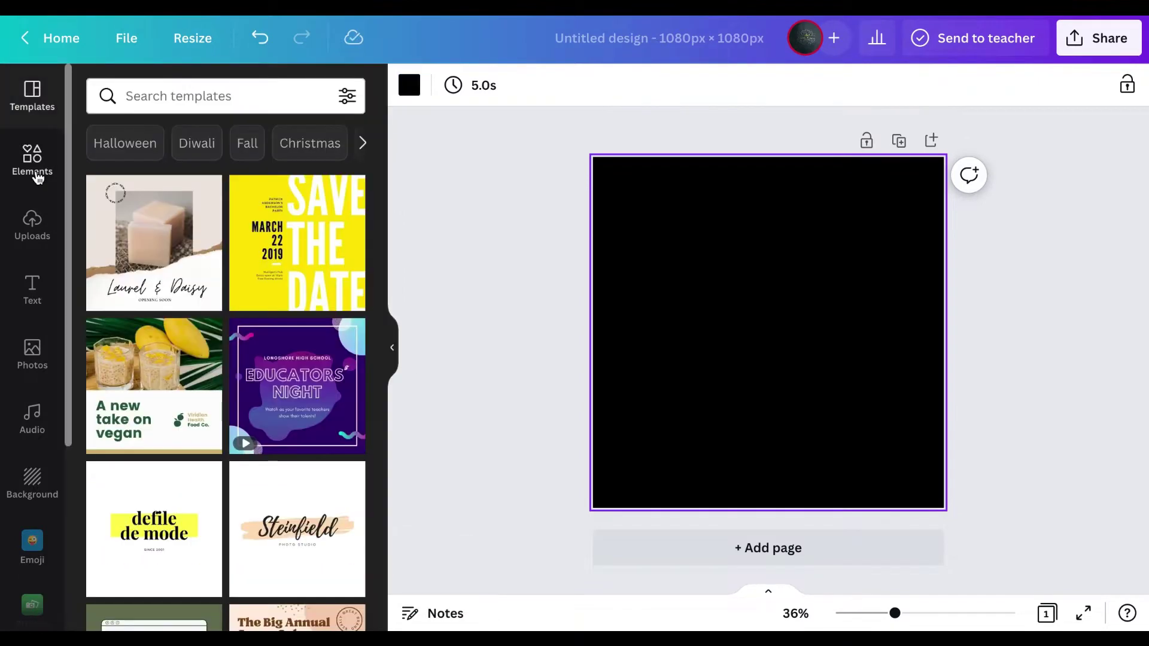
left_click(32, 159)
left_click(191, 97)
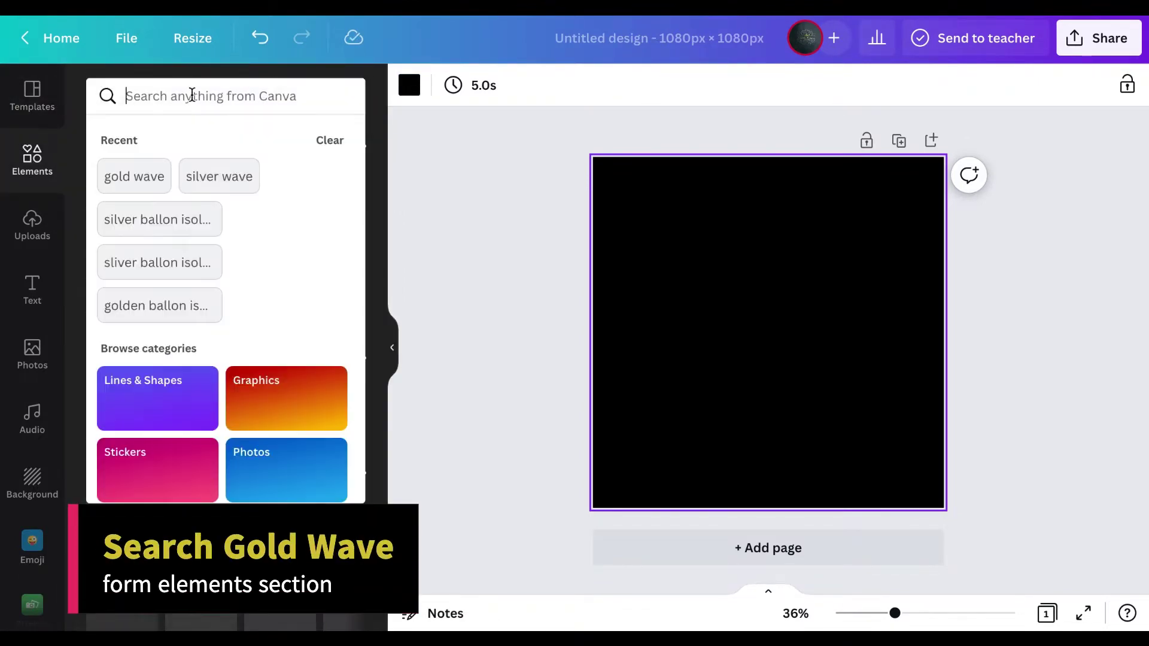
type("gold wave")
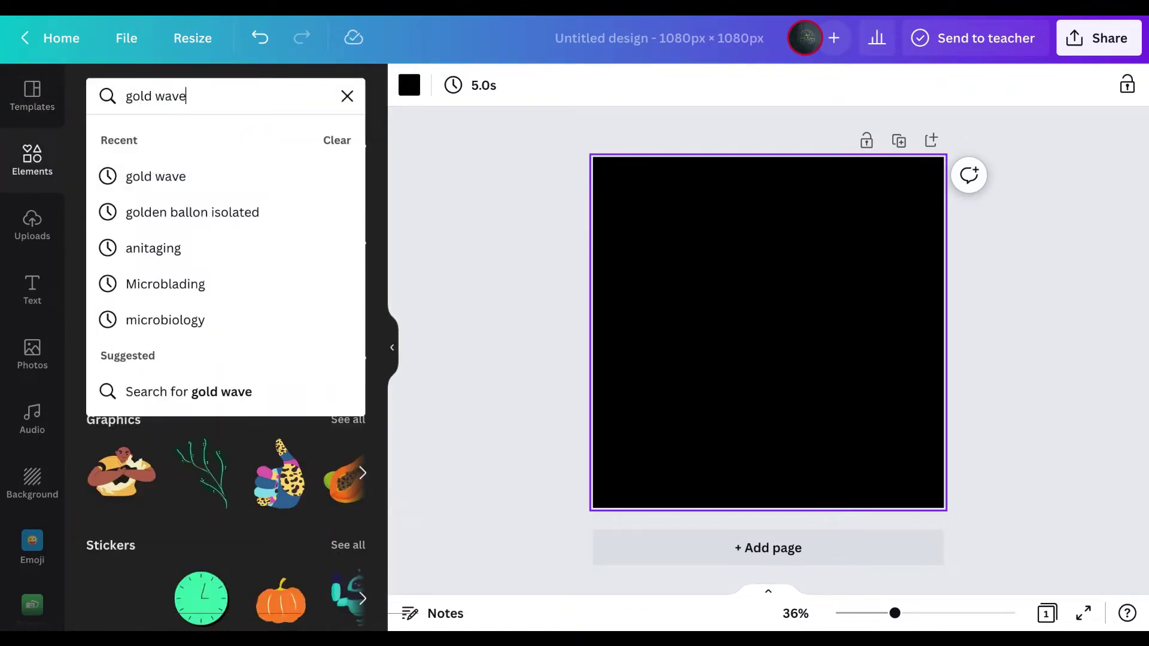
key("Return")
left_click(157, 139)
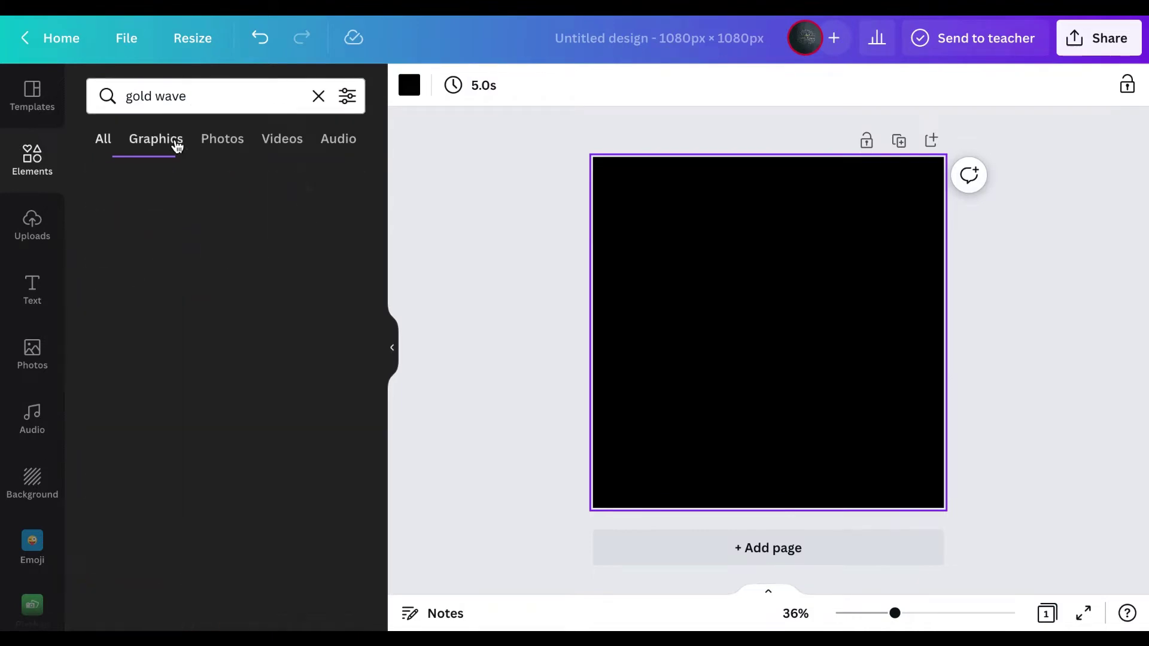
Add the glittering golden wave ribbon graphic to the page and rotate it upright
scroll(218, 303, "down", 3)
scroll(217, 302, "down", 6)
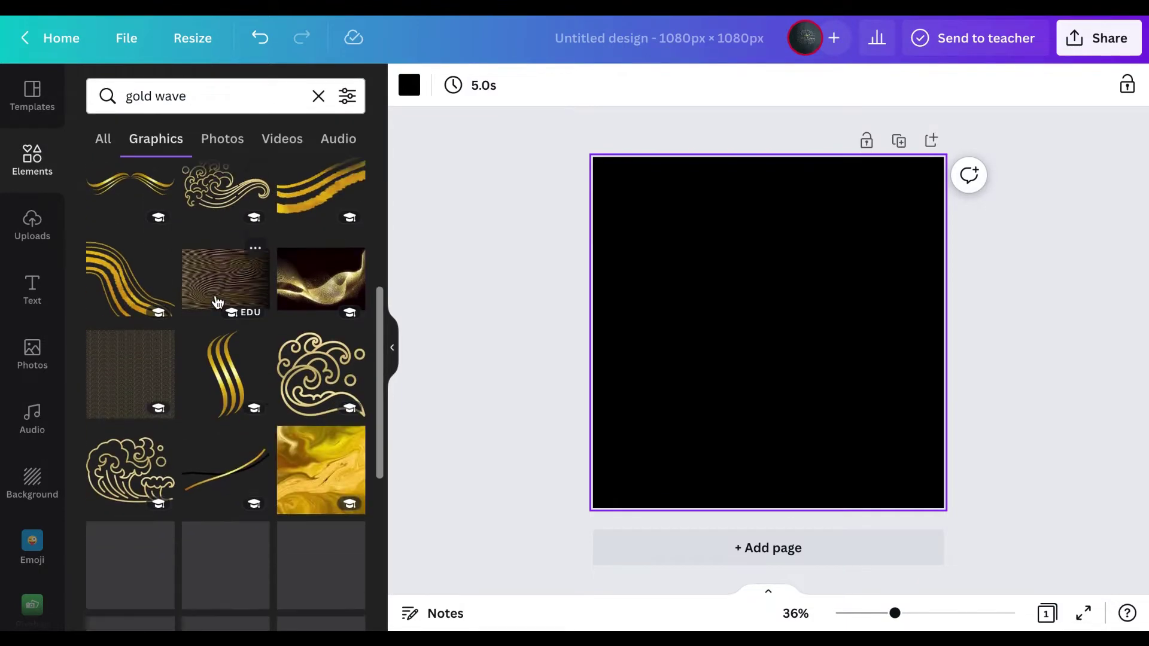
scroll(217, 302, "down", 6)
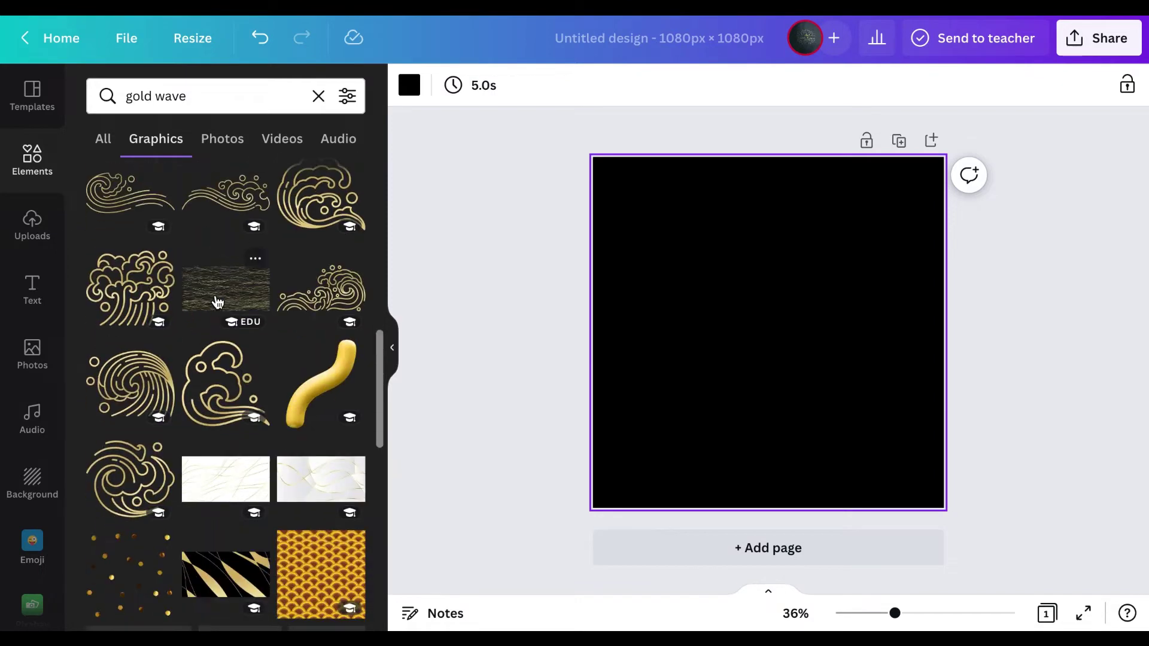
scroll(218, 303, "down", 10)
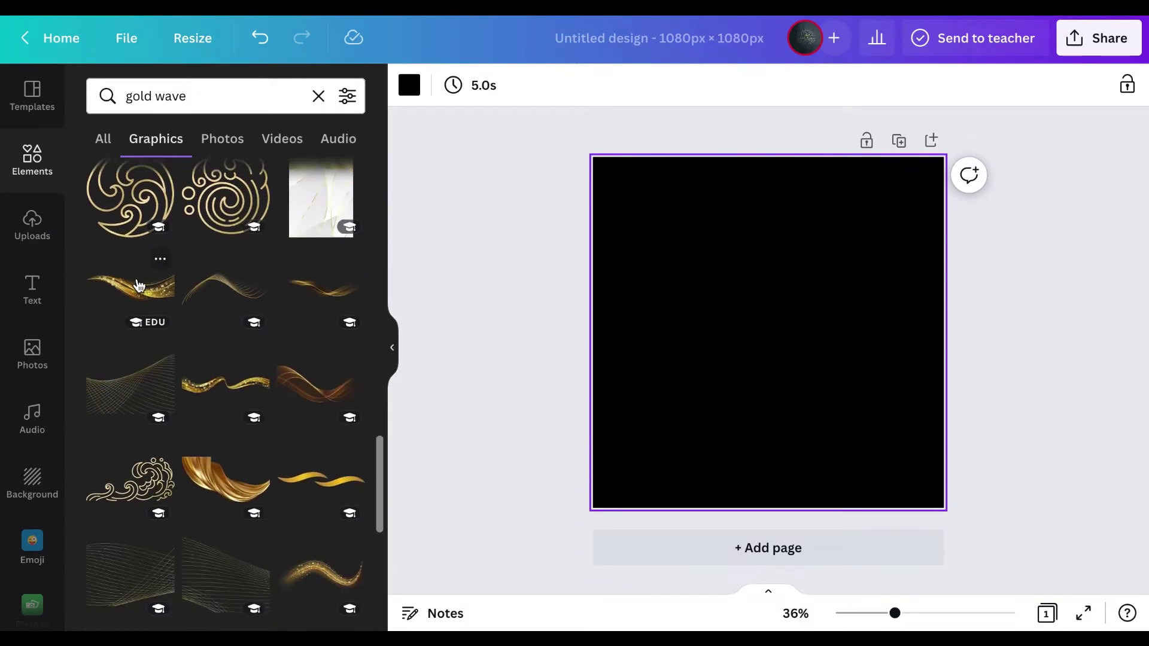
left_click(131, 297)
left_click_drag(768, 419, 892, 340)
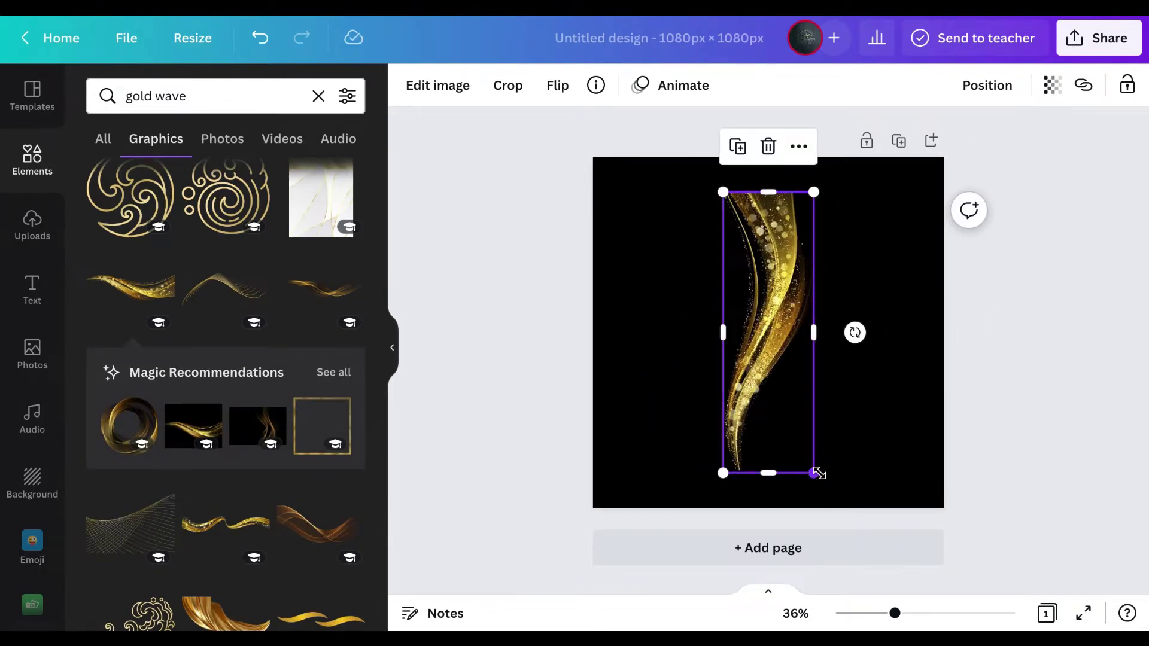
Enlarge the gold wave beyond the page height and place it on the page's right edge, partly overhanging
left_click_drag(819, 474, 874, 531)
left_click_drag(760, 383, 869, 352)
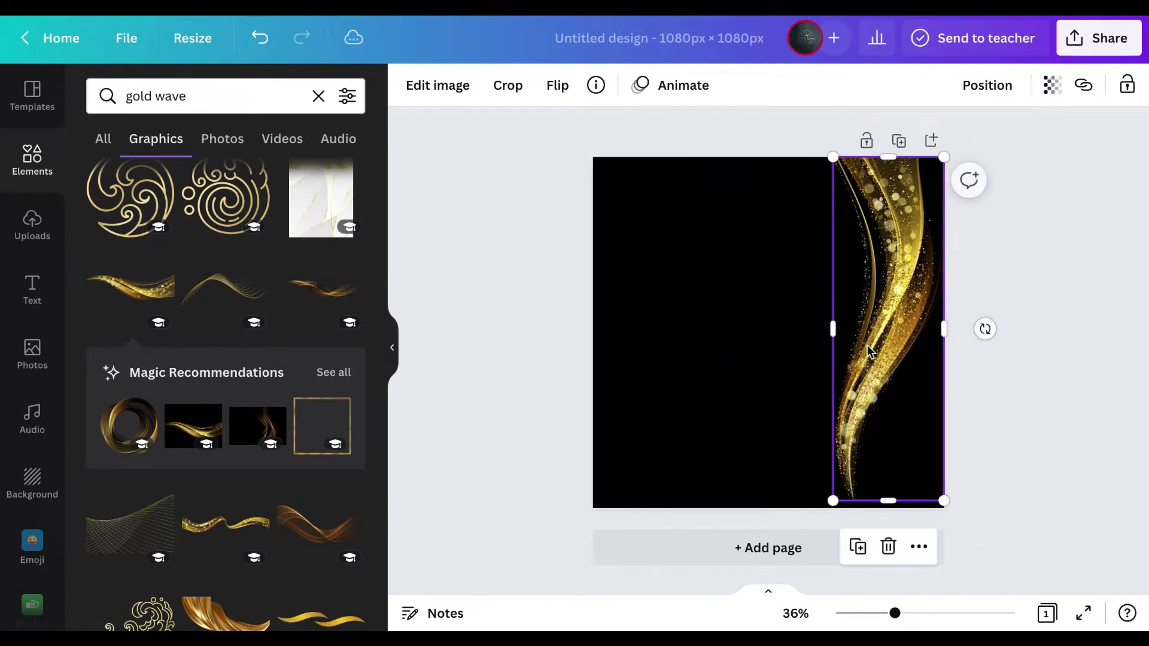
left_click_drag(947, 502, 1011, 580)
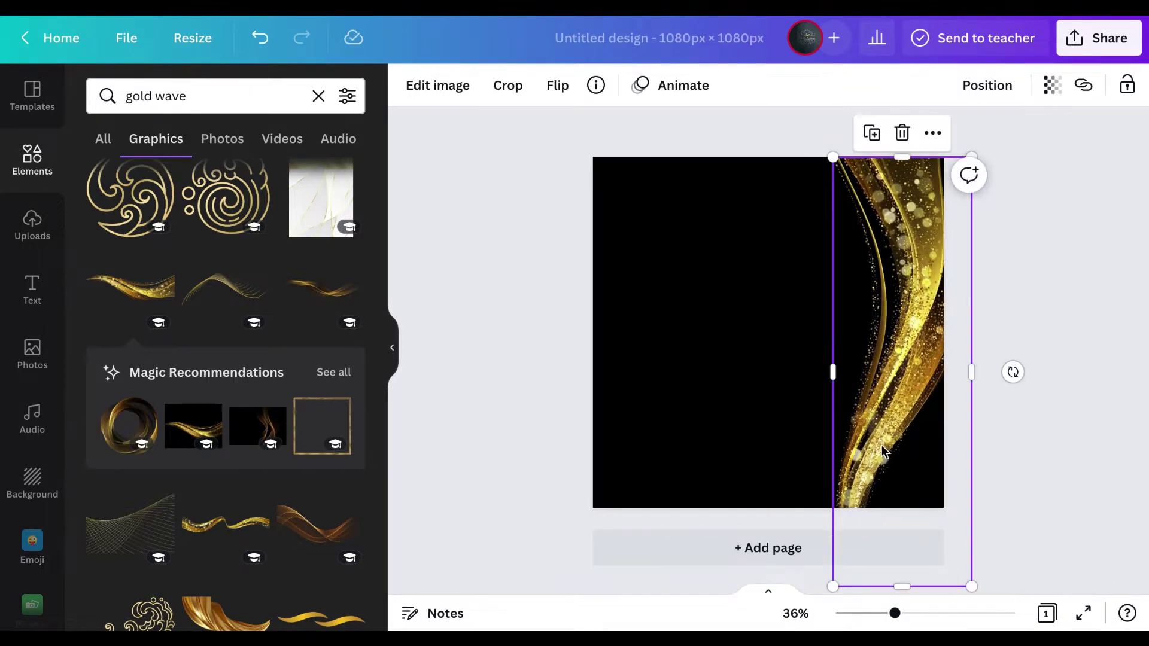
left_click_drag(888, 454, 910, 444)
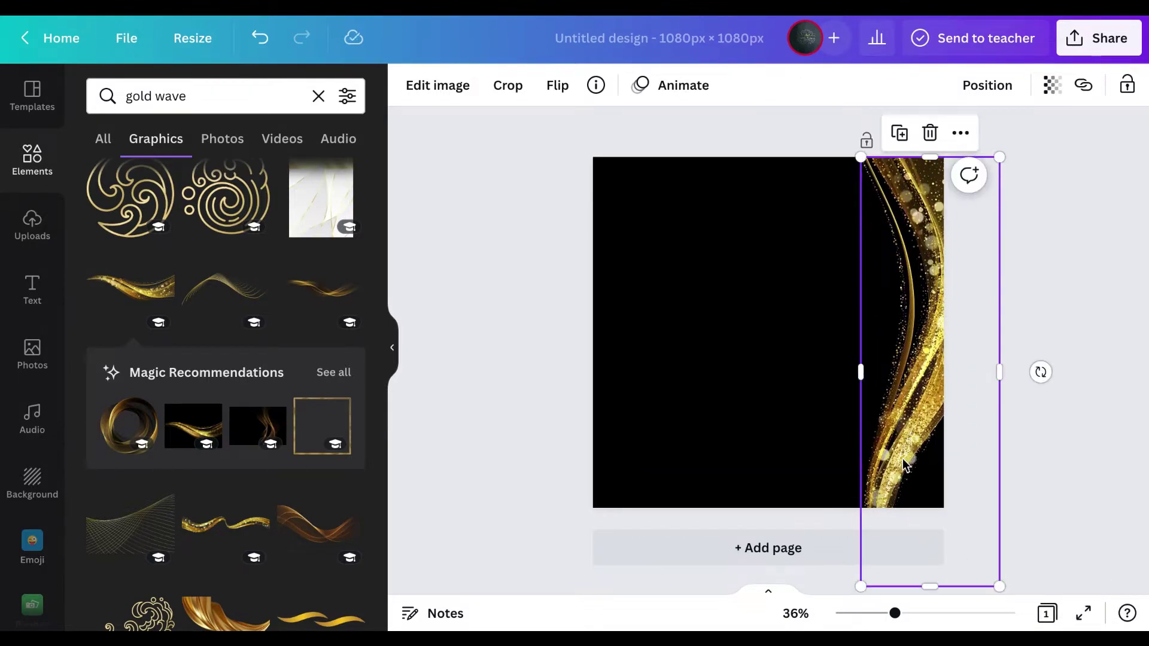
left_click(1020, 469)
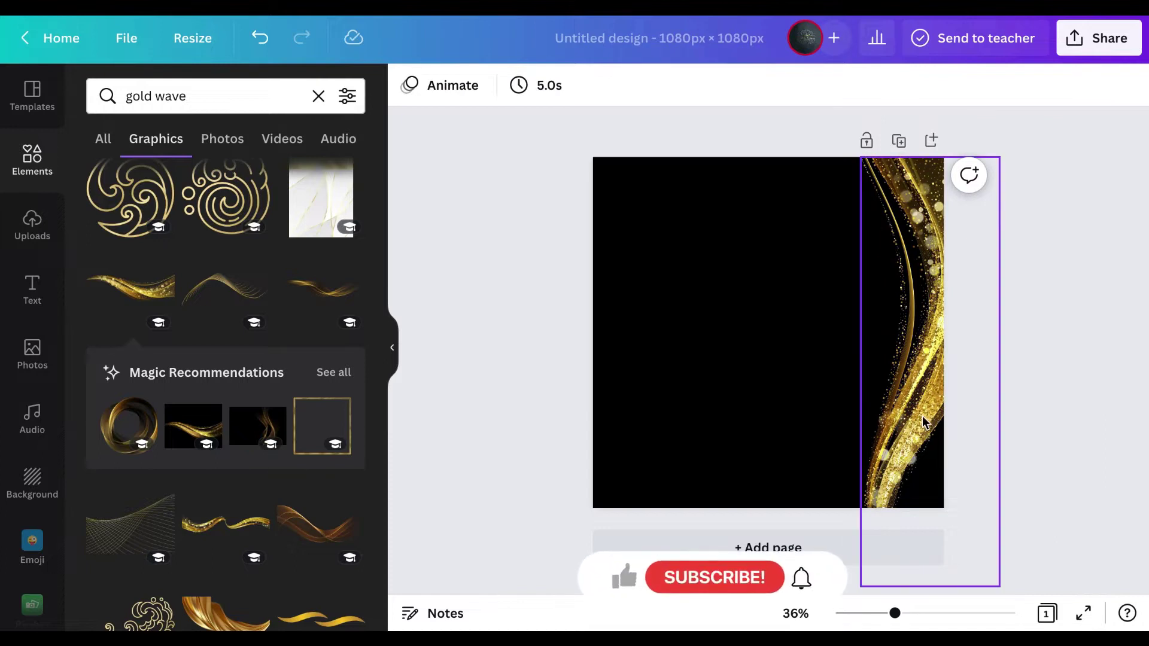
left_click_drag(913, 408, 922, 428)
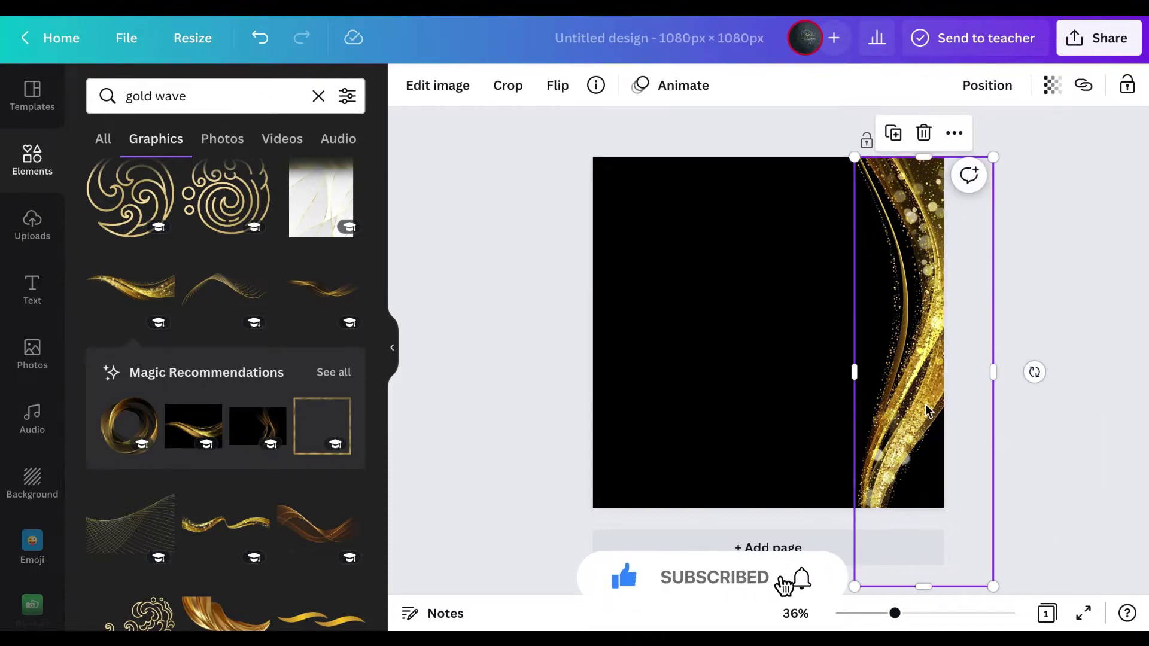
Duplicate the gold wave toward the page's left half and flip the copy horizontally
left_click_drag(868, 398, 674, 393, "alt")
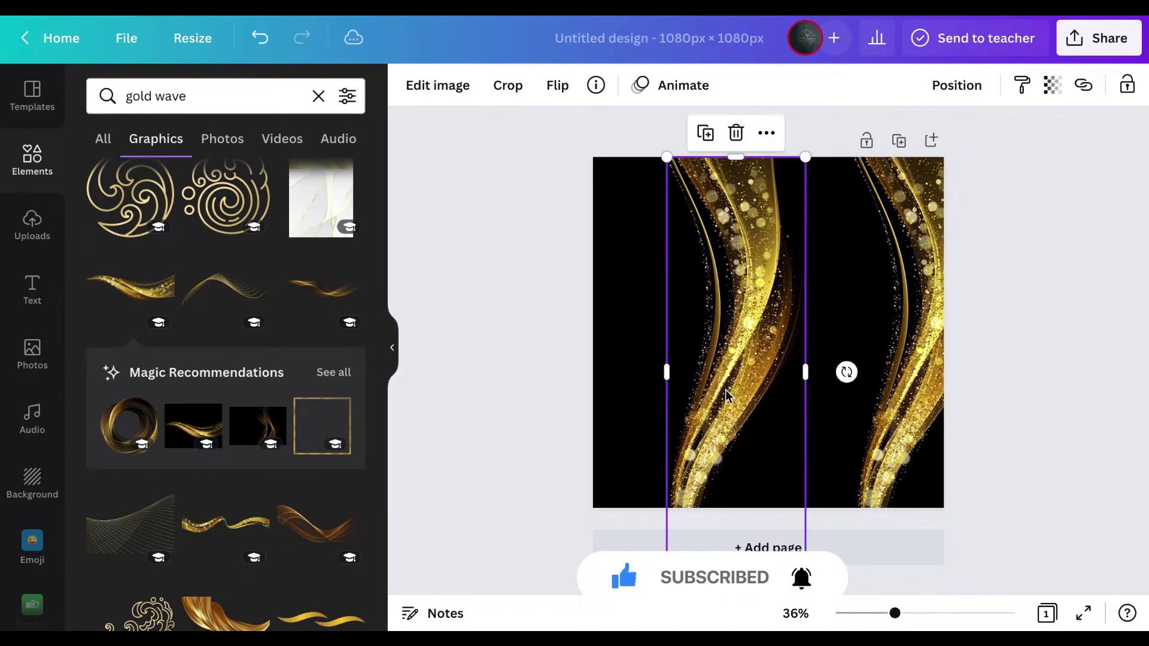
left_click(561, 96)
left_click(617, 132)
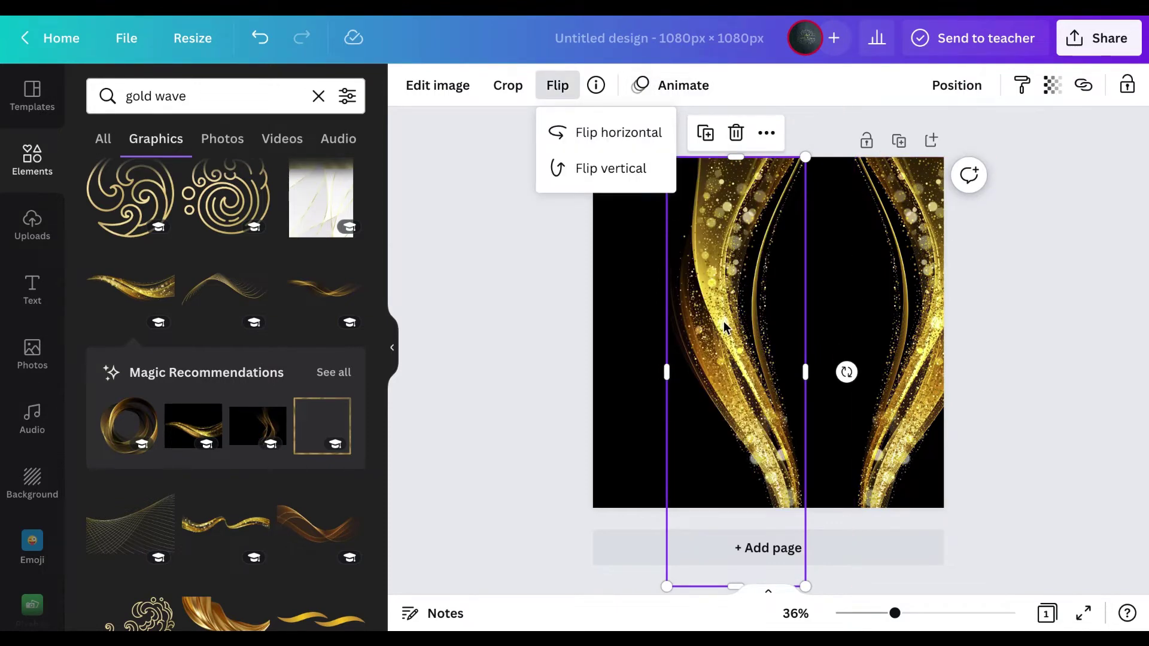
left_click(610, 306)
left_click(611, 306)
Move the mirrored wave onto the page's left edge, enlarge it slightly and align it with the page top
left_click_drag(727, 340, 619, 327)
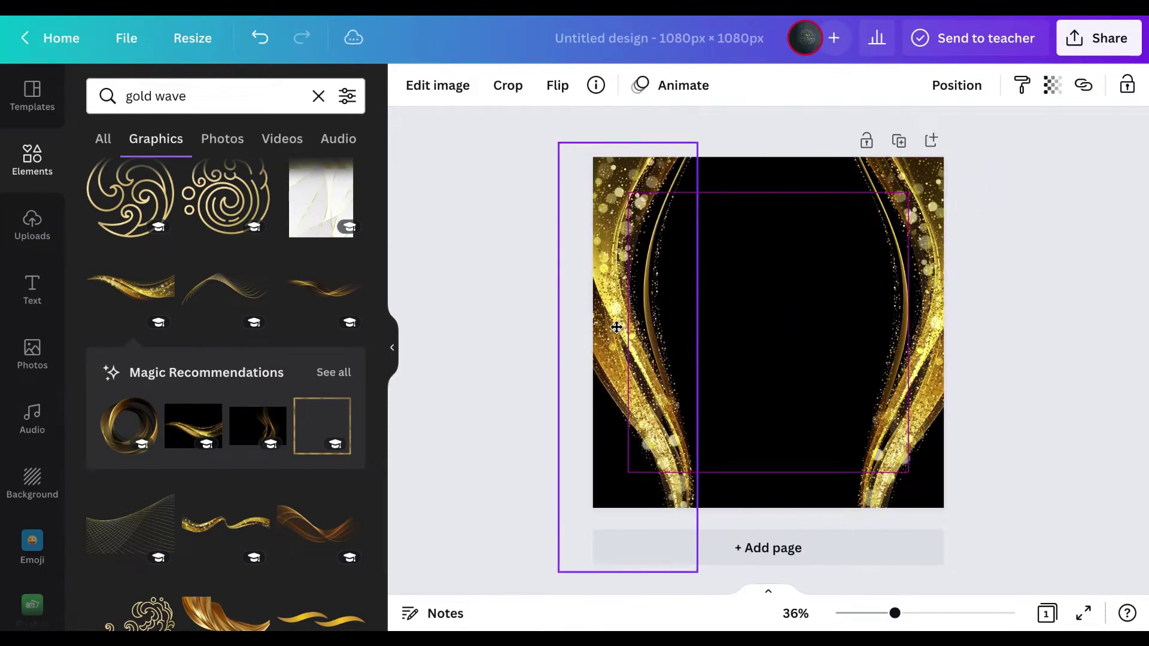
left_click_drag(558, 572, 542, 593)
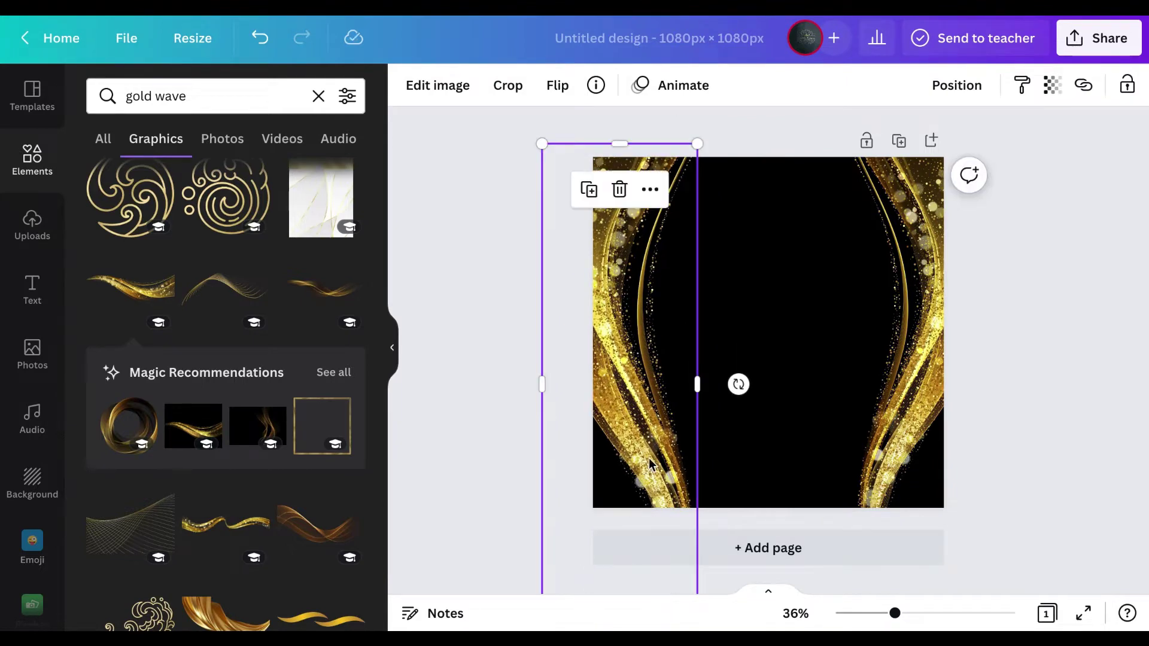
mouse_move(649, 460)
left_mouse_down()
mouse_move(680, 448)
mouse_move(646, 448)
left_mouse_up()
left_click(908, 441)
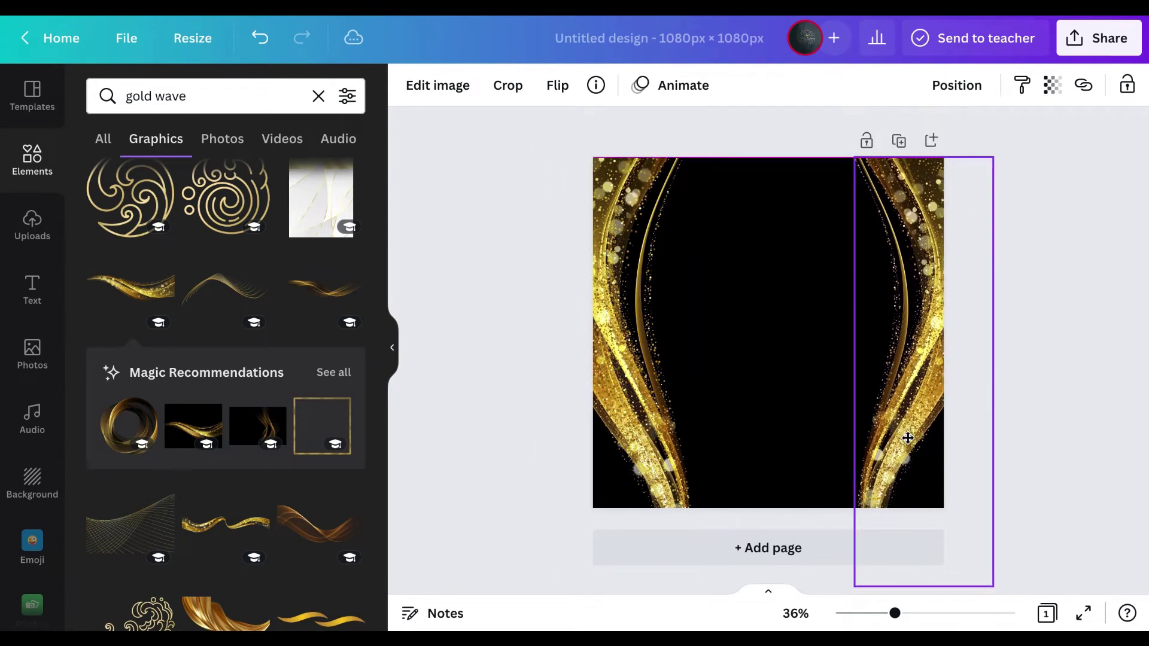
left_click(826, 452)
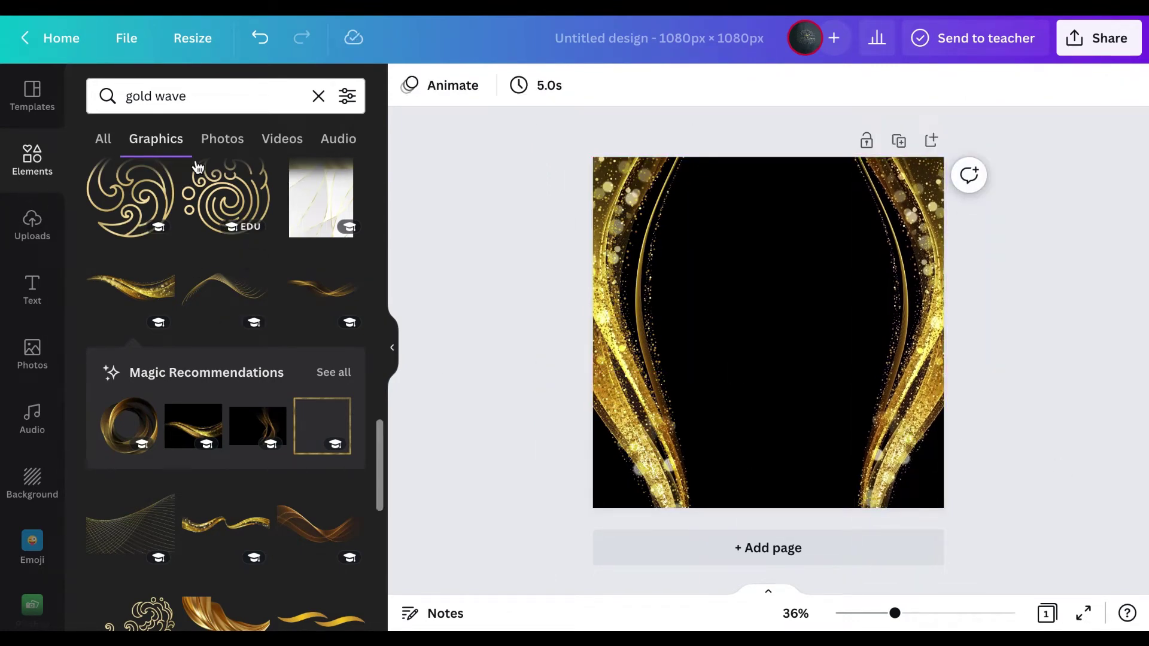
Replace the element search with "golden ballons isolated"
left_click(319, 96)
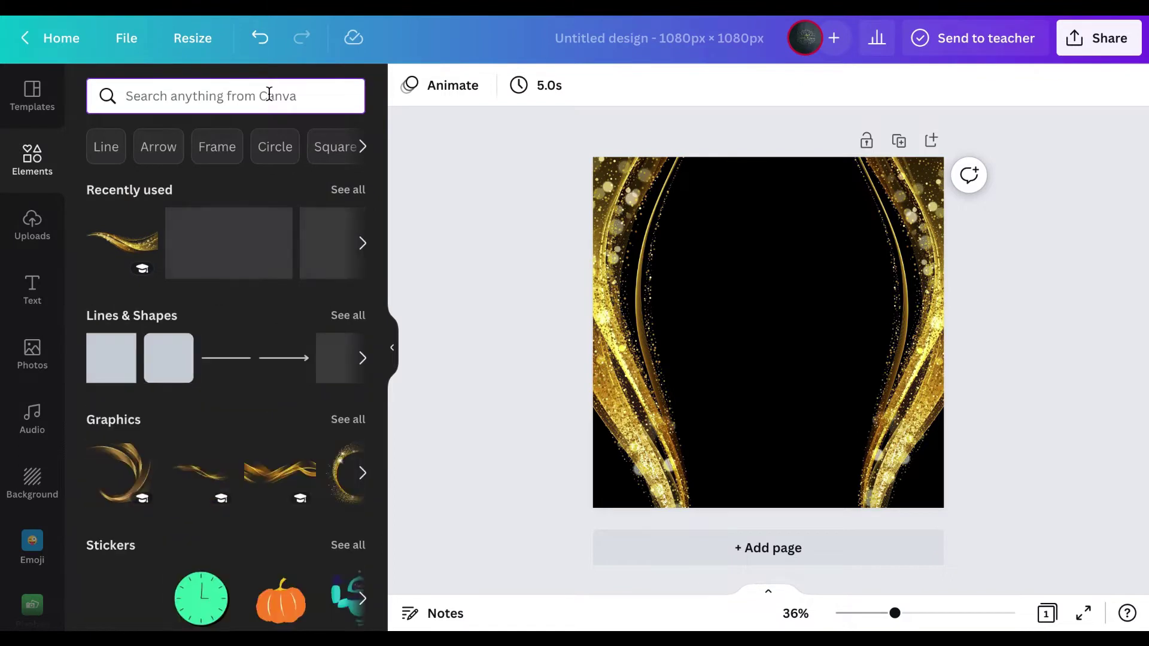
type("golden")
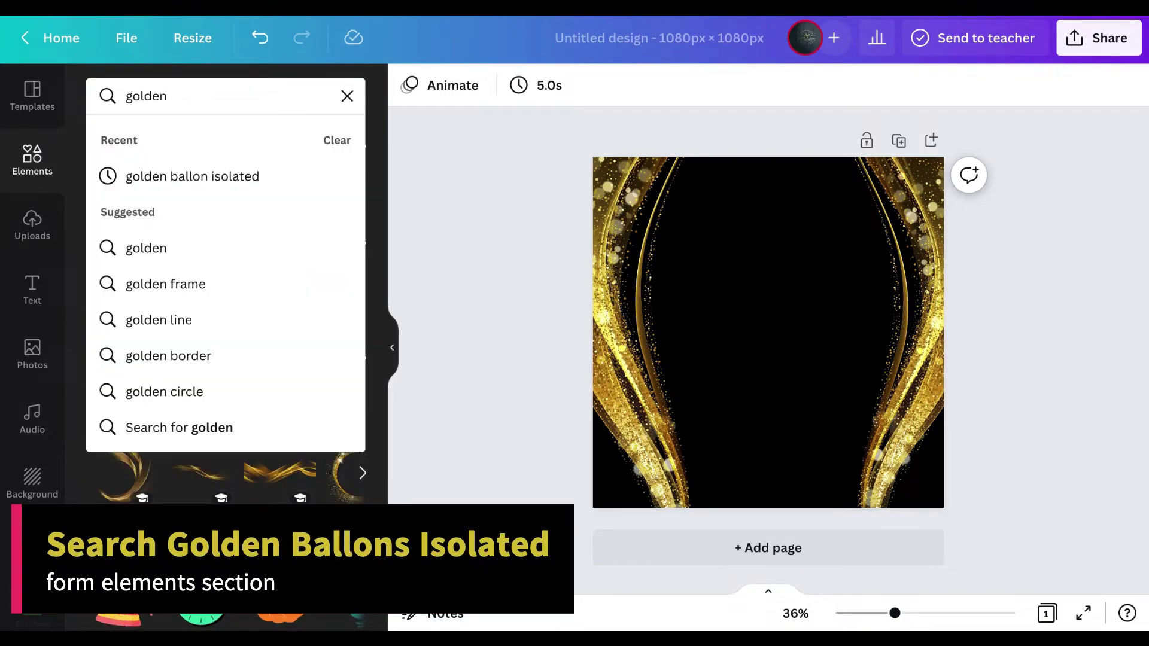
type(" ballons isolated")
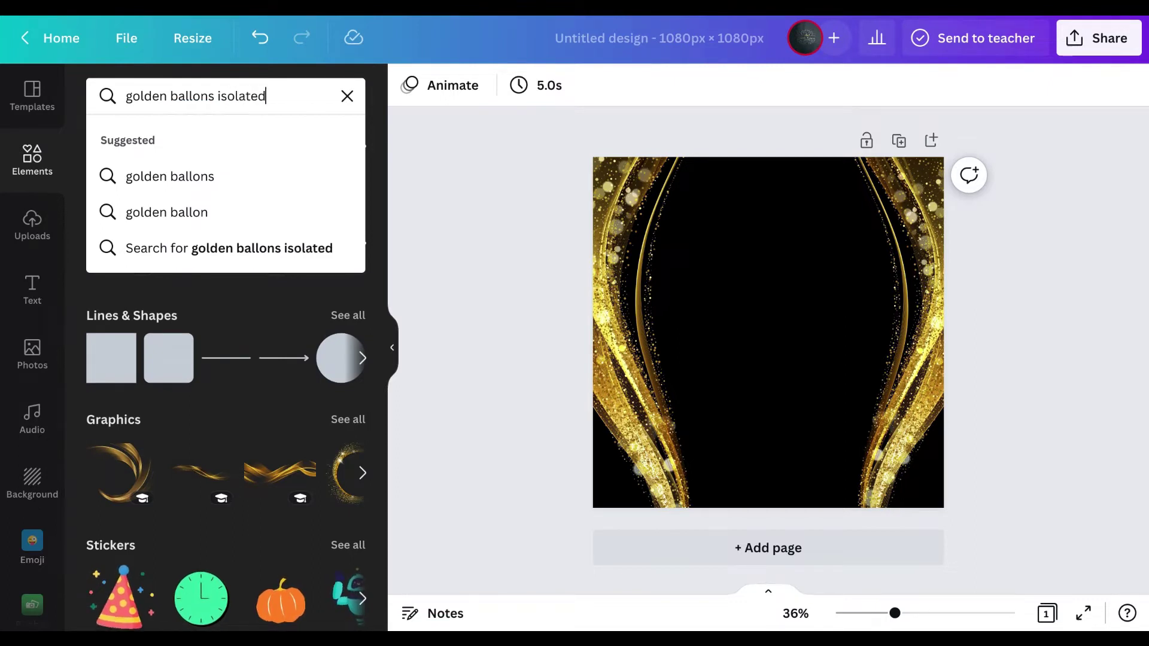
key("Return")
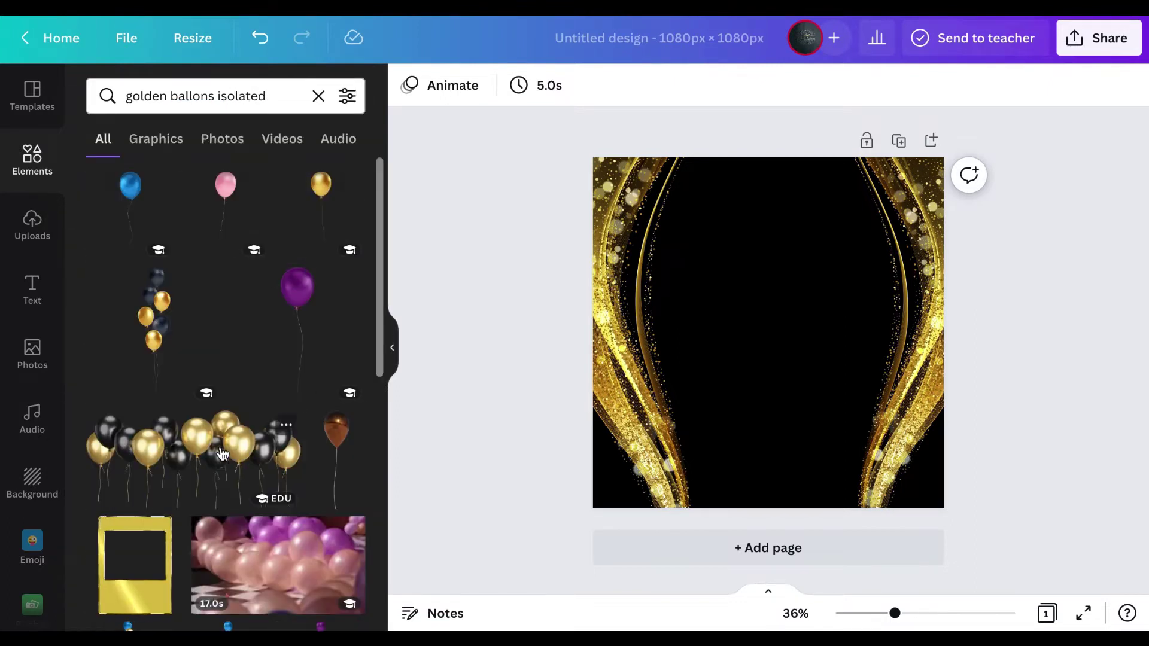
Add the row of gold and black balloons and enlarge it to span the page's bottom edge
scroll(221, 454, "down", 1)
left_click(222, 454)
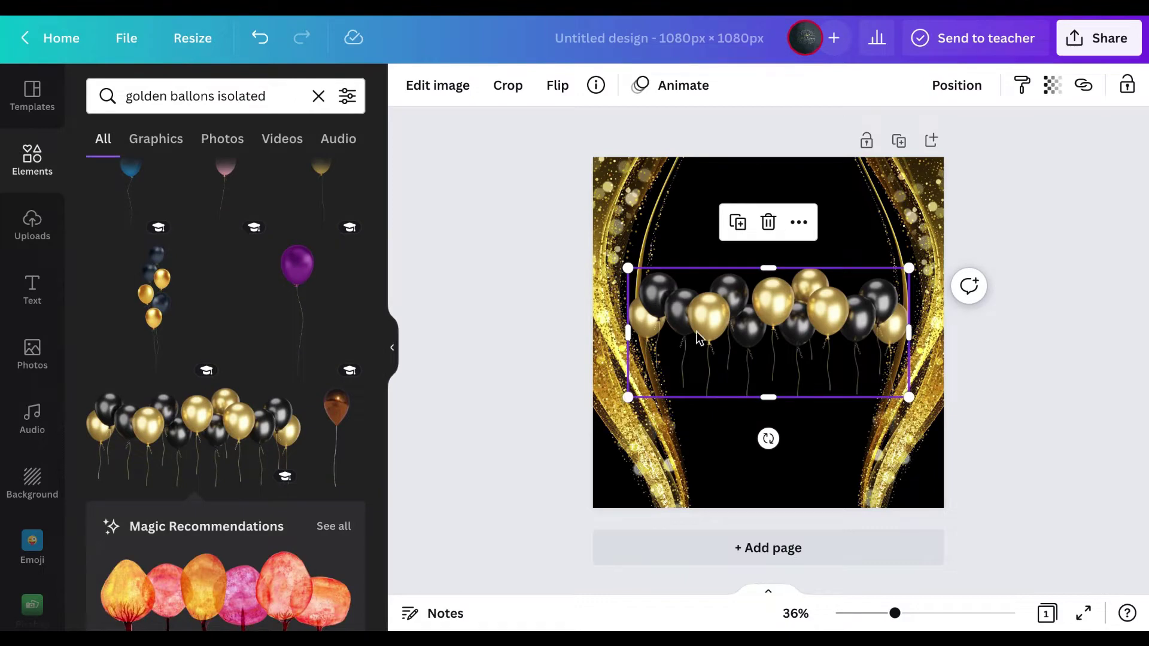
left_click_drag(699, 338, 644, 492)
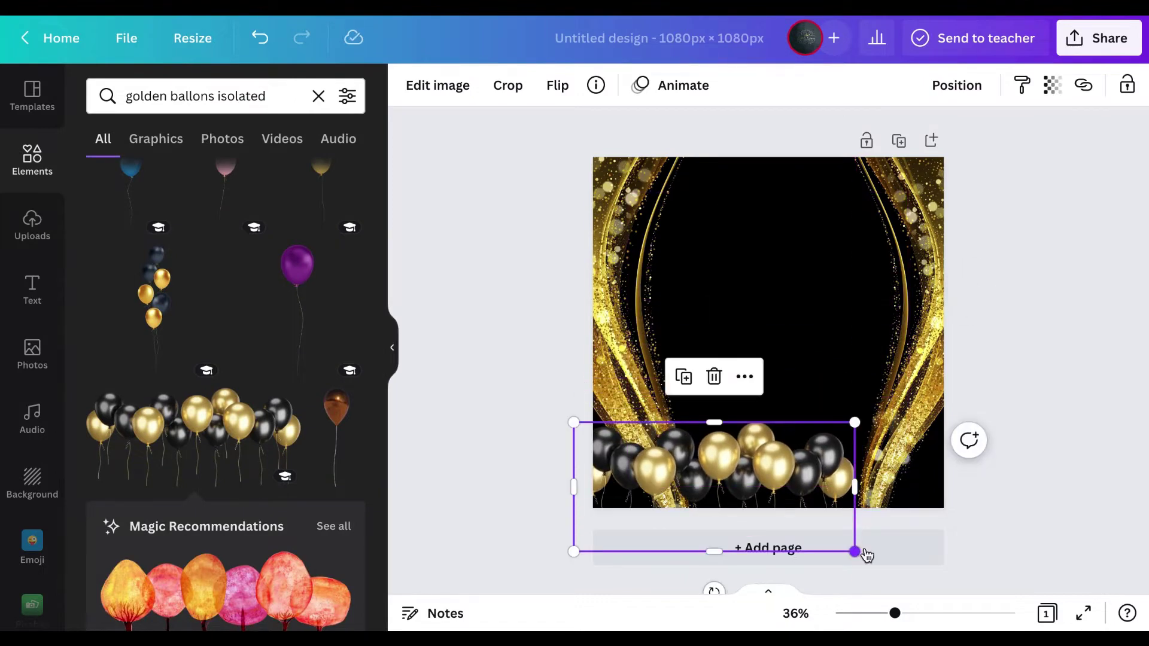
left_click_drag(862, 552, 988, 579)
left_click_drag(790, 482, 789, 459)
Add the text "Birthday" and enlarge it to size 123, centred in the upper part of the page
left_click(759, 315)
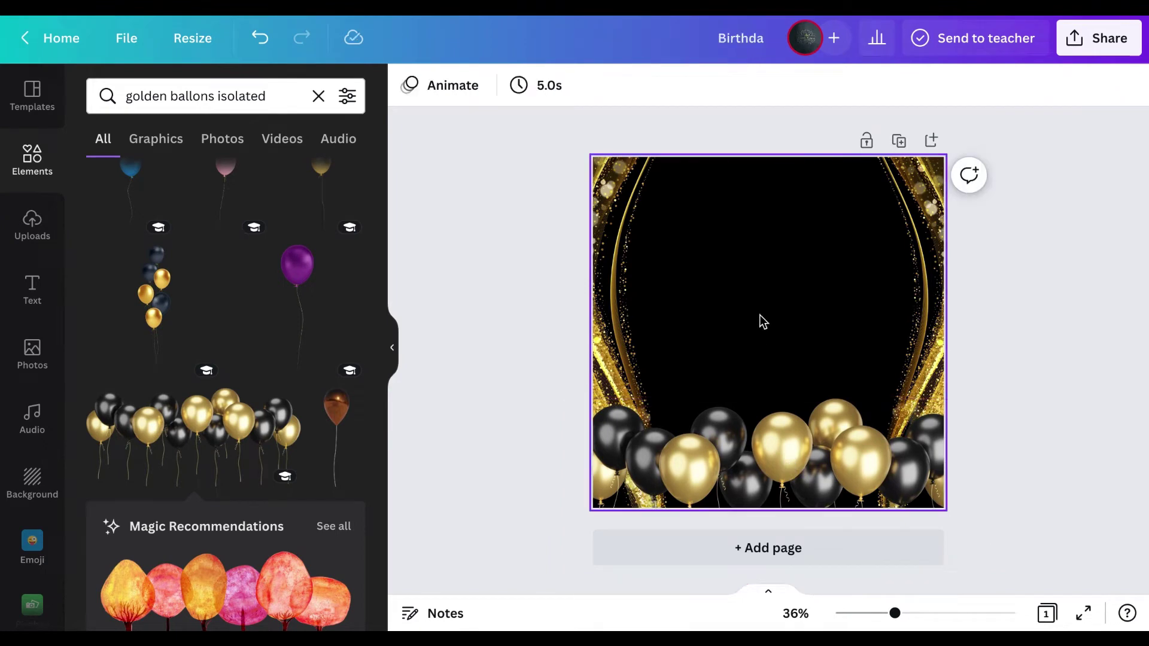
type("tBirt")
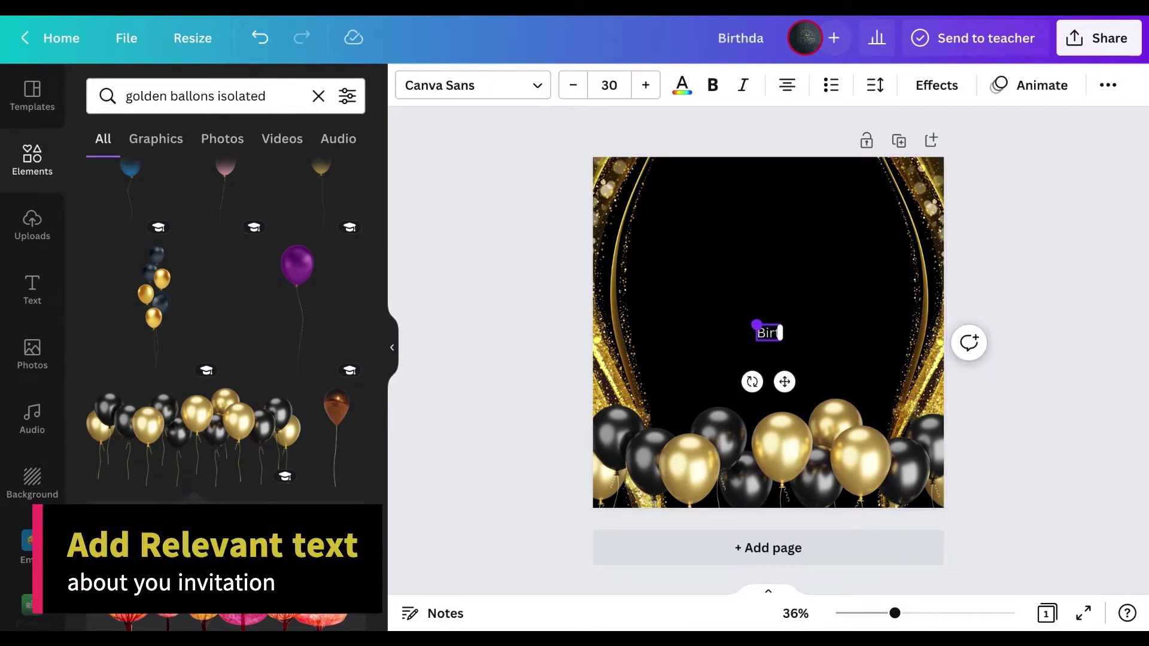
left_click_drag(742, 324, 572, 276)
left_click(693, 311)
left_click_drag(684, 273, 763, 211)
left_click(801, 318)
Set the Birthday heading in Lucian Schoenschrift CAT and enlarge it to size 147
left_click(714, 256)
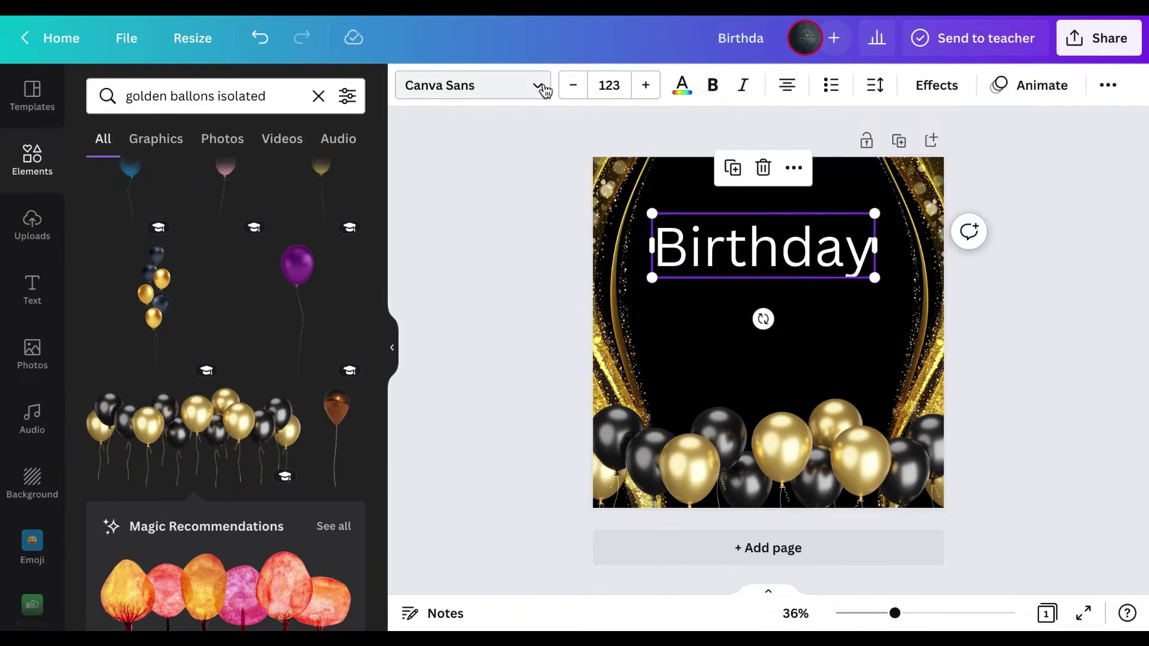
left_click(537, 85)
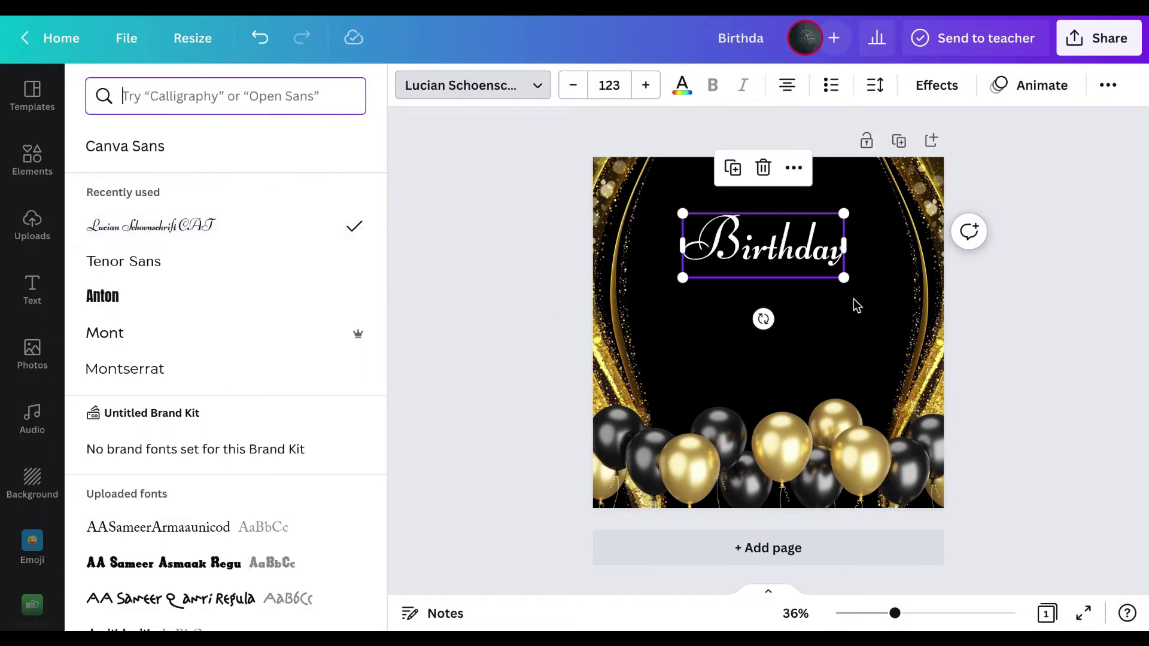
left_click_drag(848, 278, 812, 259)
Colour the Birthday heading with the light gold from the balloon image's photo colours
left_click(682, 87)
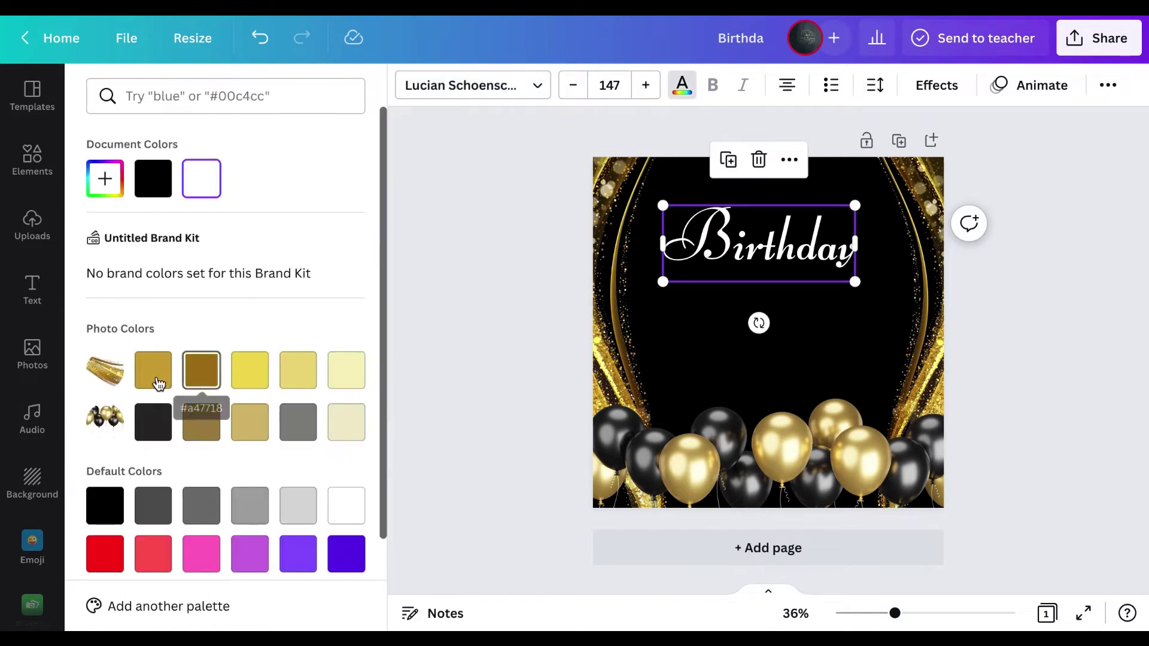
left_click(164, 381)
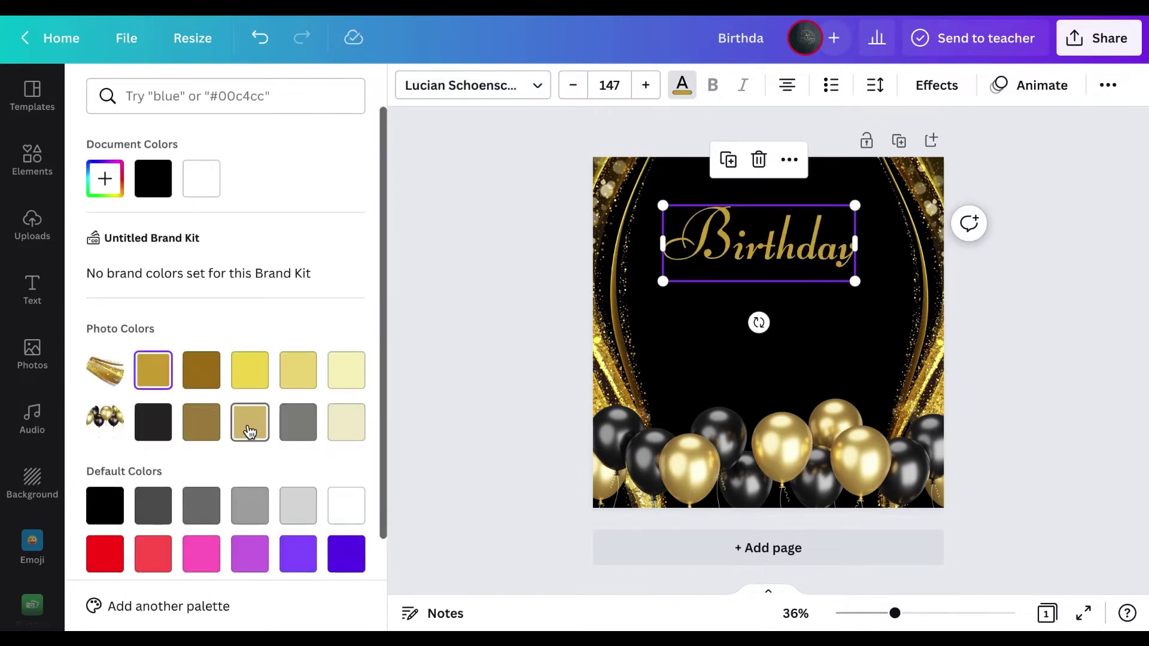
left_click(249, 425)
left_click(718, 349)
Duplicate the Birthday heading directly below itself and change the copy's text to "Party"
left_click(731, 272)
key("ctrl+d")
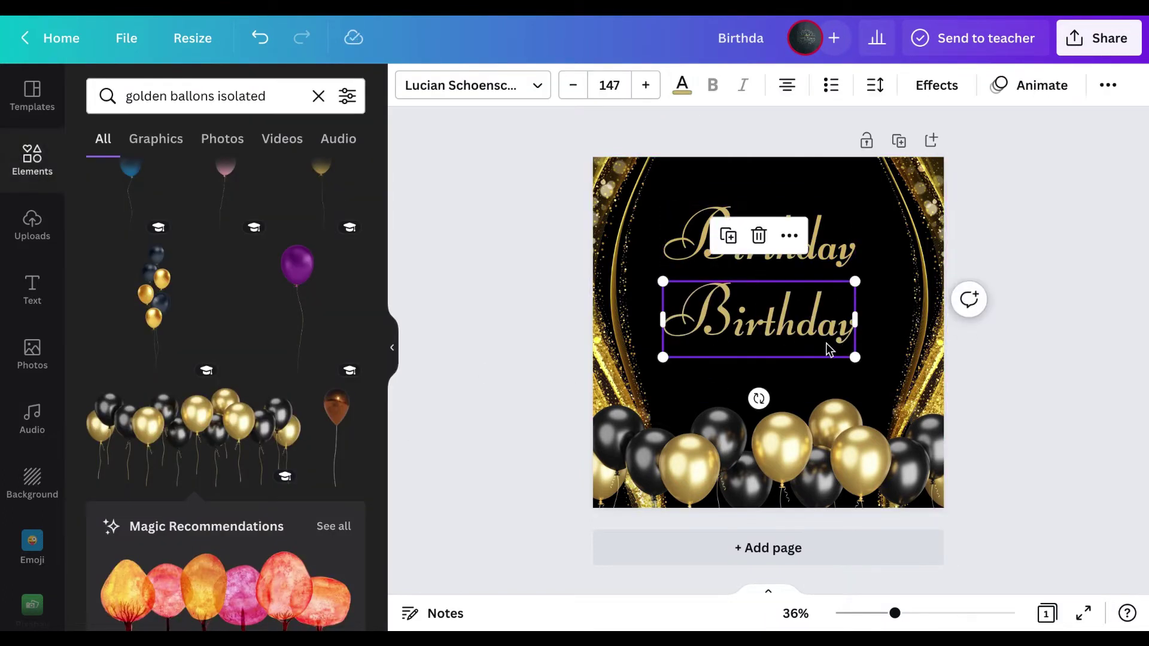
double_click(849, 336)
type("Party")
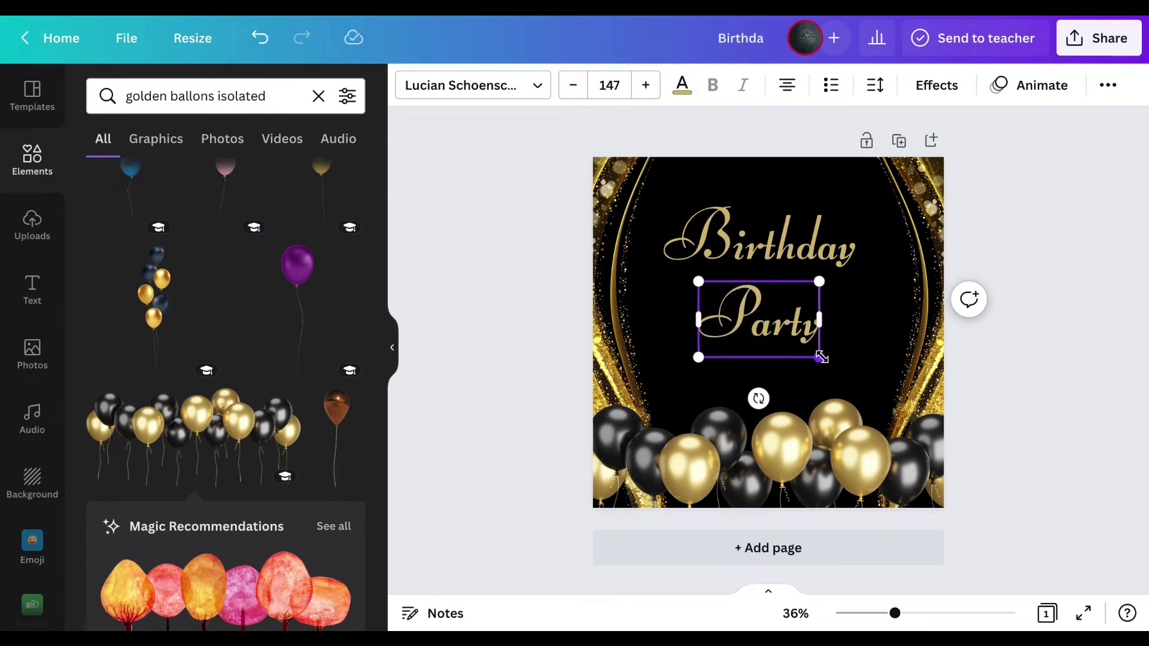
Reduce the Party heading to size 135 and move it up close beneath the Birthday heading
left_click_drag(821, 357, 810, 352)
left_click_drag(774, 279, 801, 260)
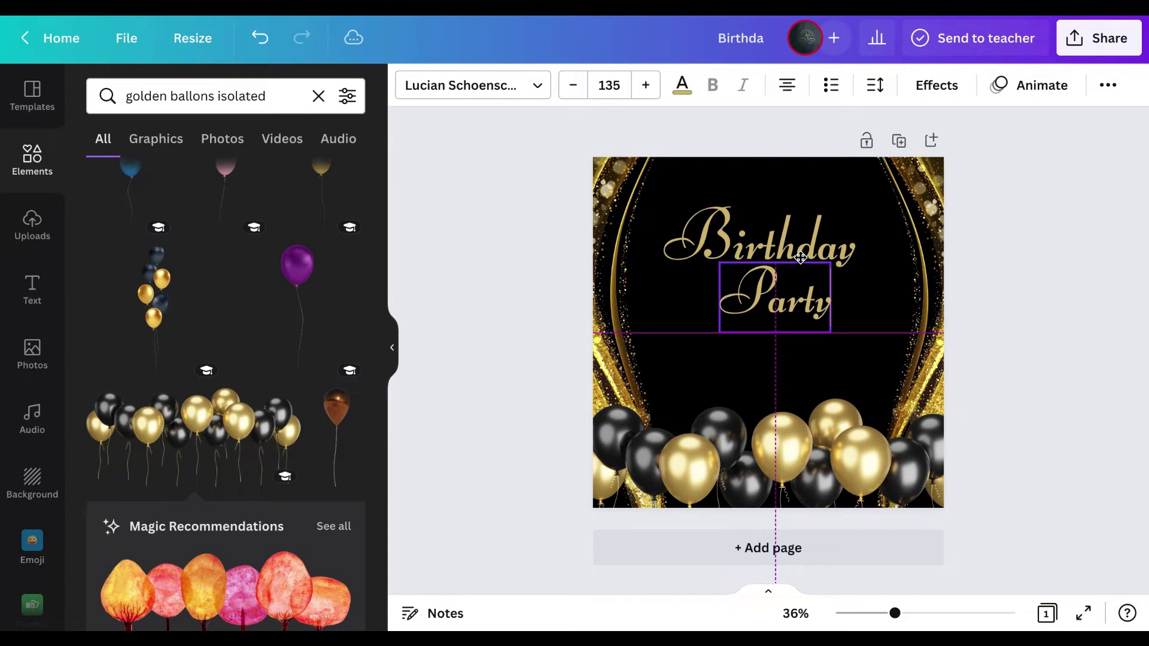
left_click(1093, 402)
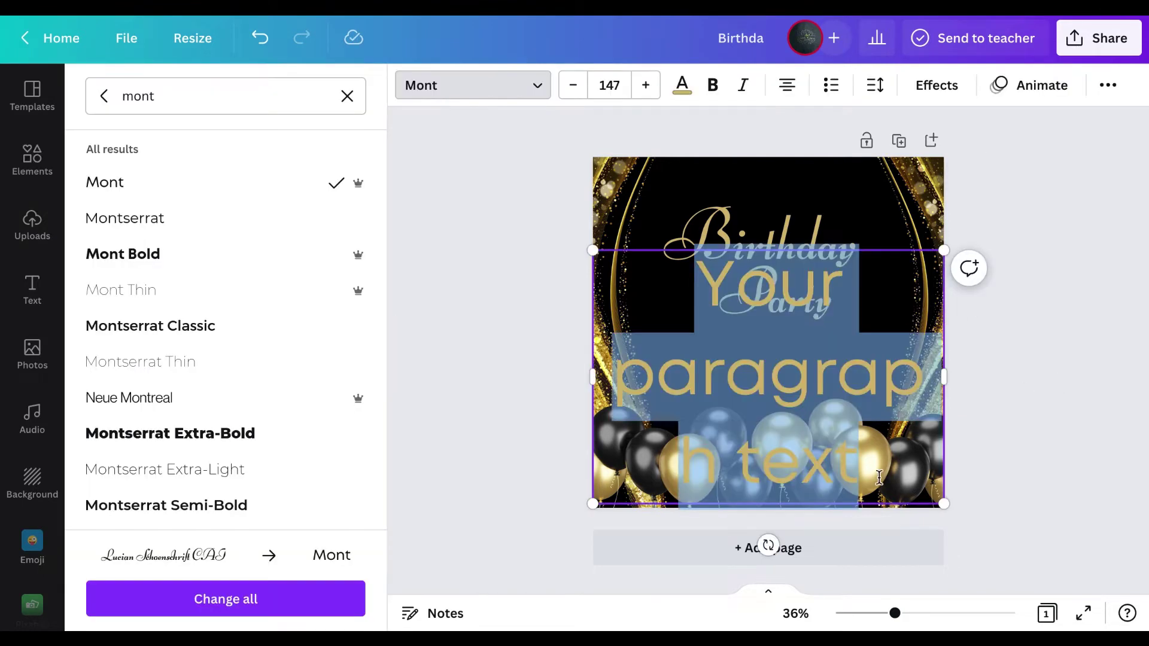
Replace the new Mont paragraph's placeholder text with "YOU ARE INVATED"
type("YOU AR")
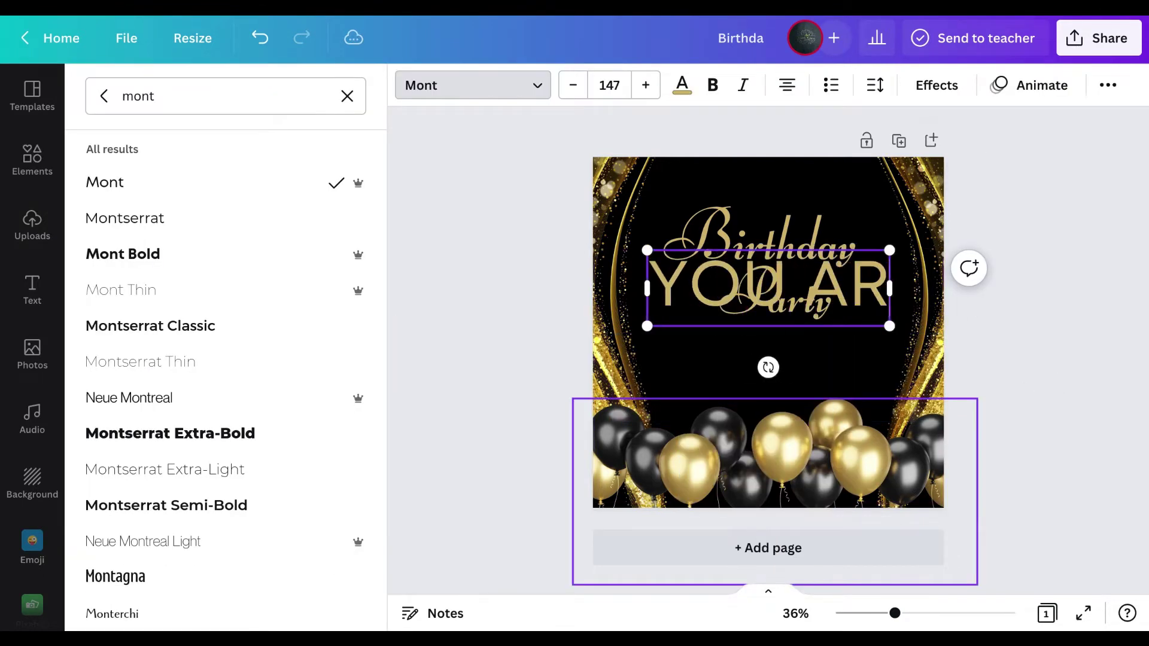
type("E IN")
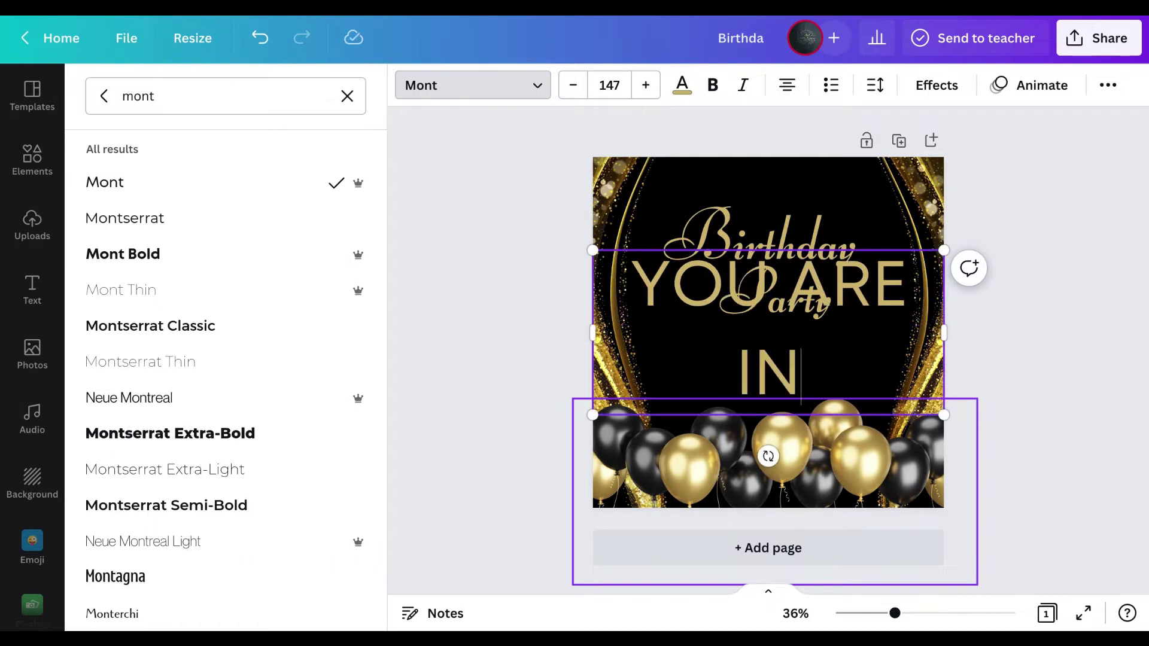
type("VATI")
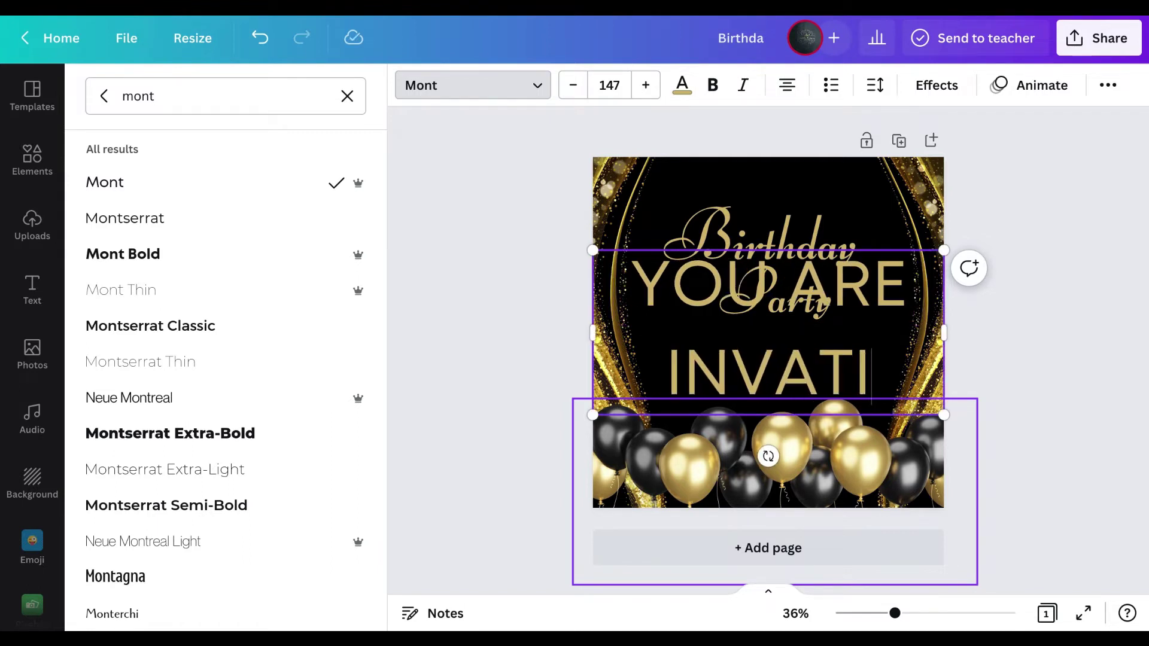
key("BackSpace")
type("ED")
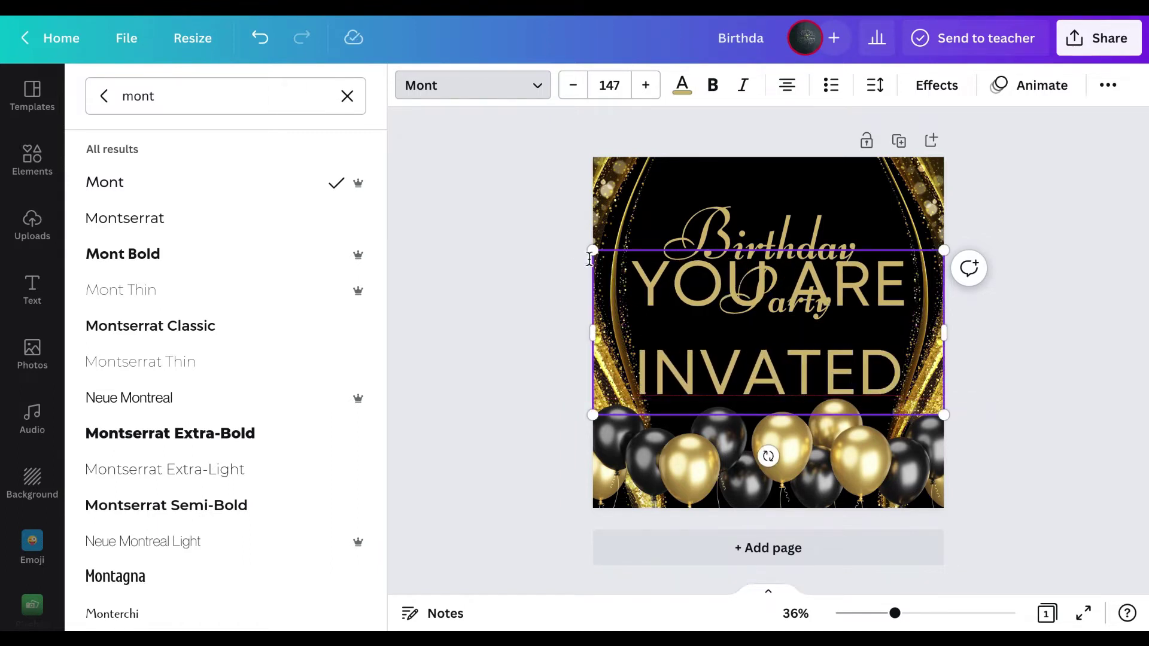
Apply the Curve shape effect to the "YOU ARE INVATED" text
left_click(591, 254)
left_click(923, 90)
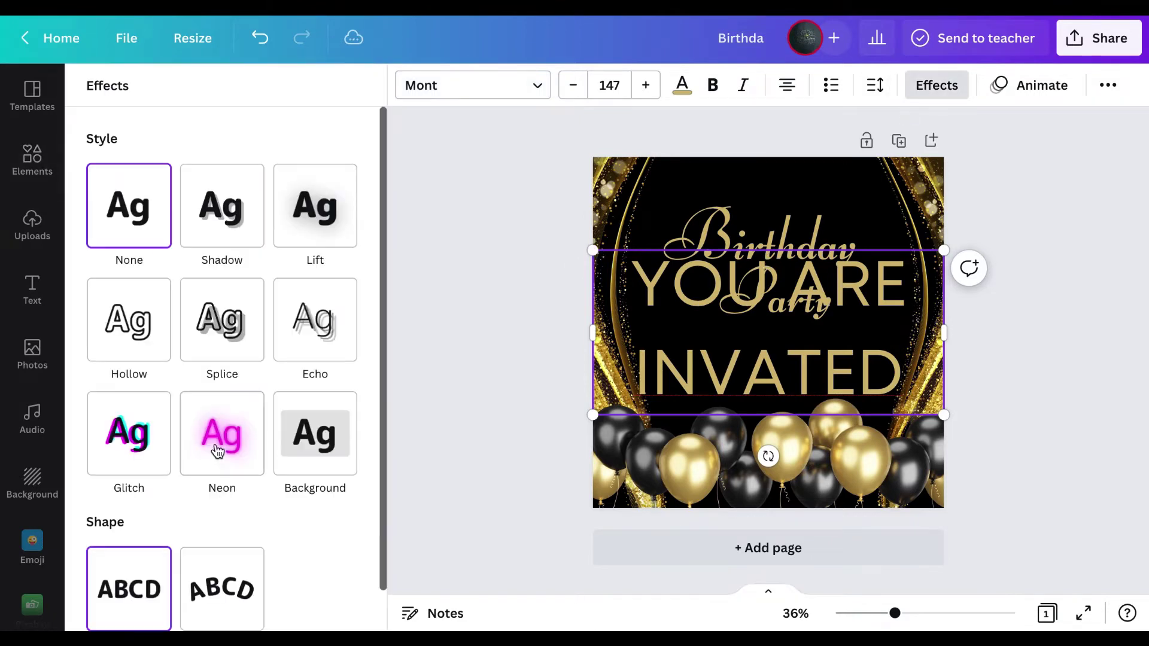
scroll(195, 459, "down", 1)
left_click(216, 535)
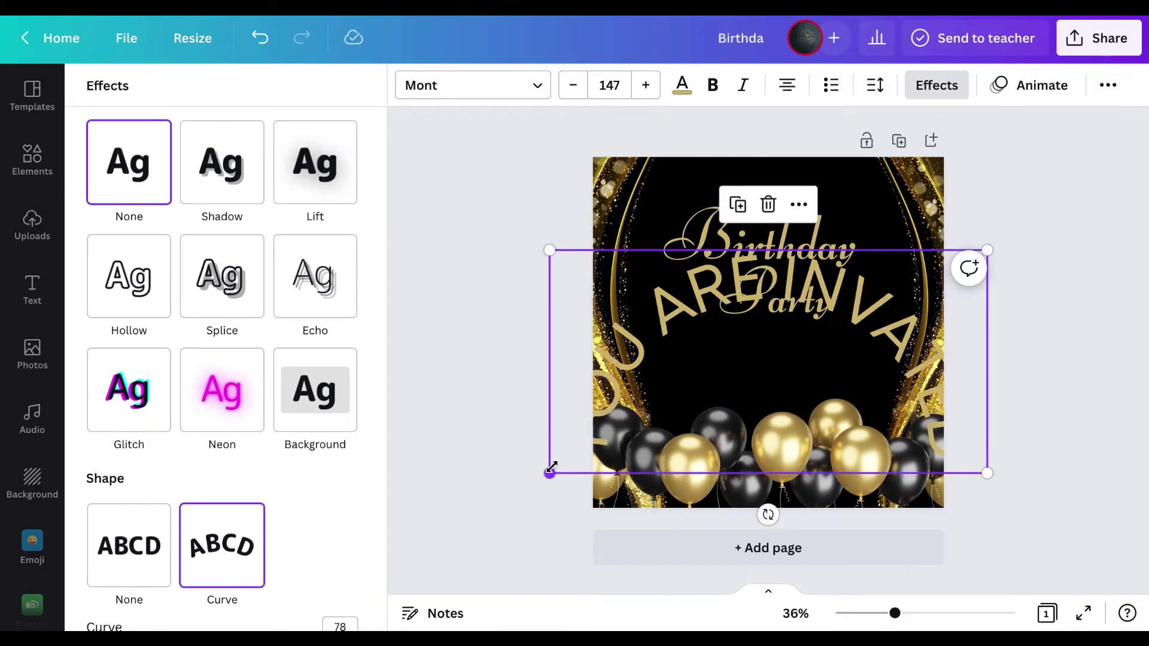
Shrink the curved text to size 36.2, place it above the Birthday heading and set its curve to 38
left_click_drag(549, 472, 807, 342)
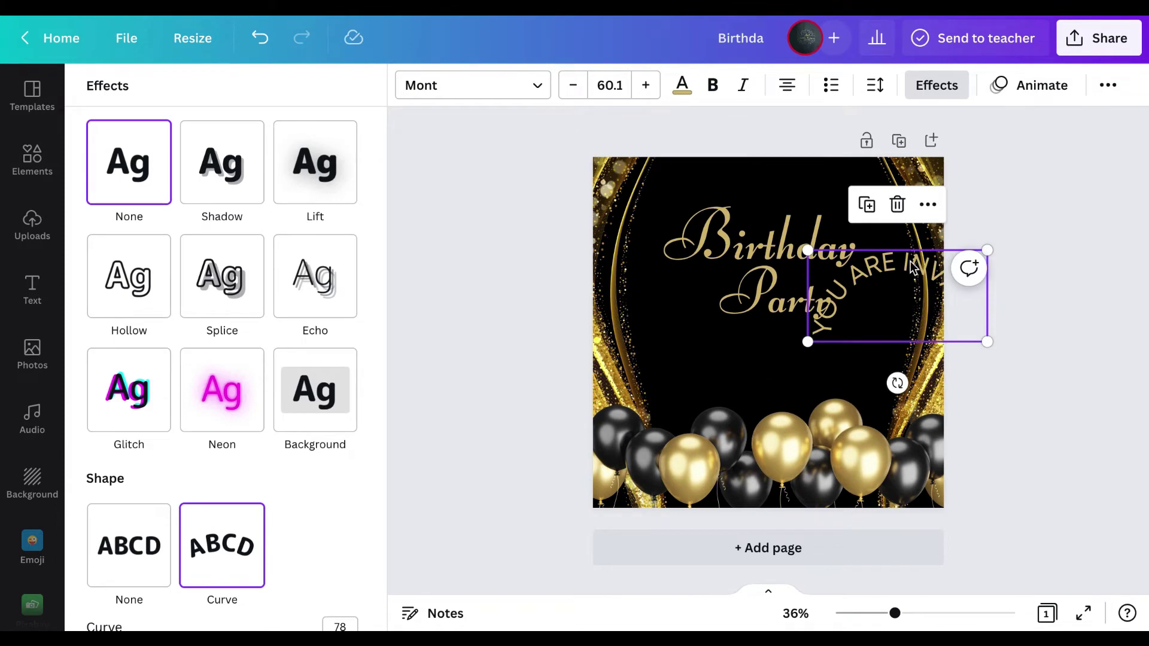
left_click_drag(912, 268, 788, 176)
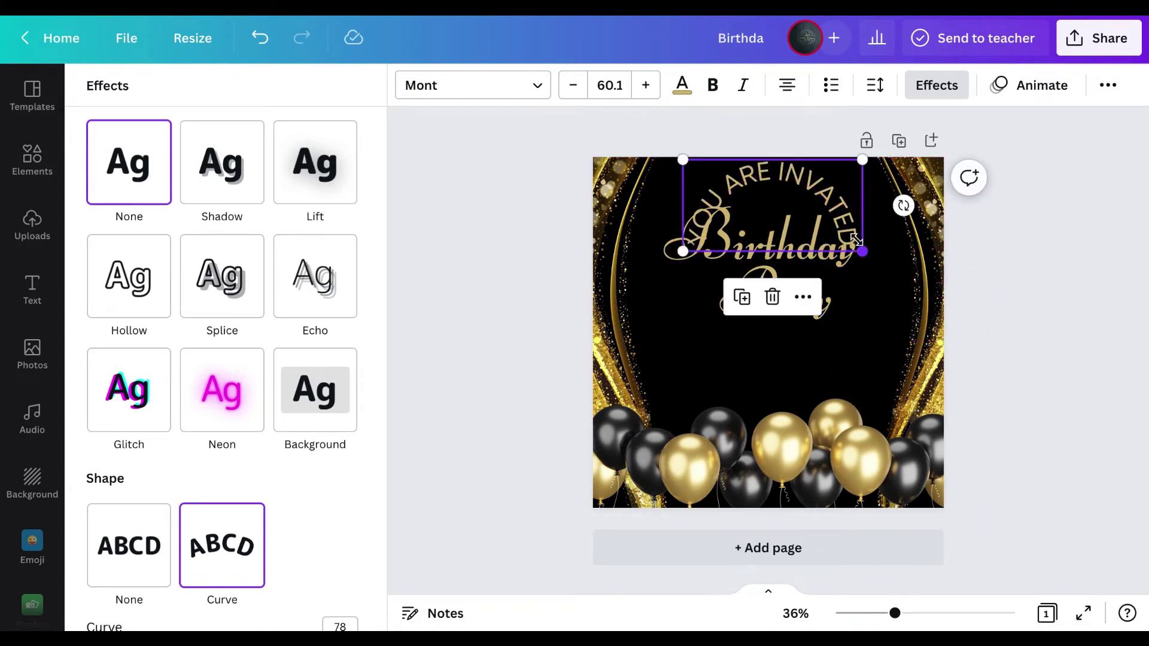
left_click_drag(856, 240, 791, 215)
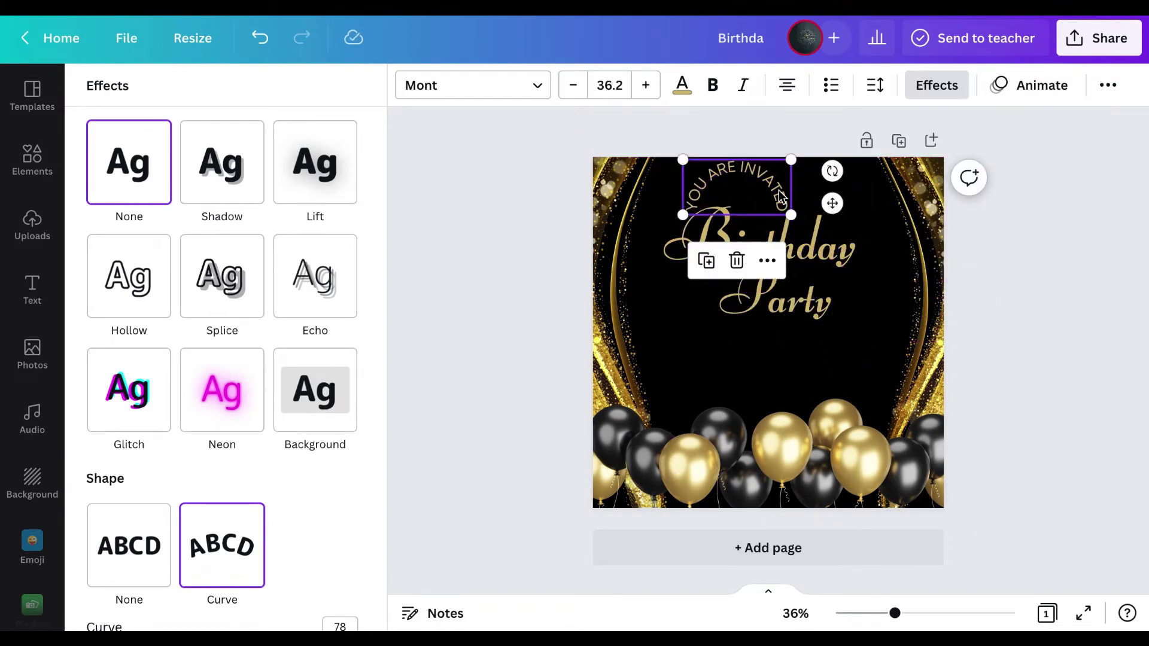
scroll(249, 480, "down", 1)
left_click(330, 596)
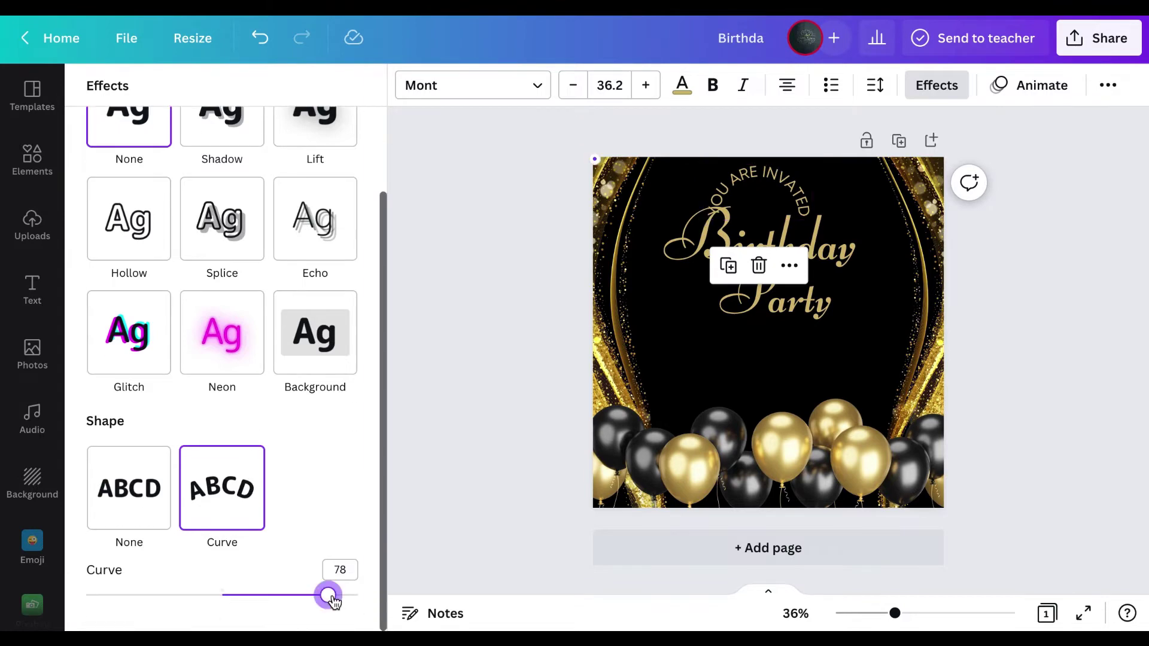
left_click_drag(332, 601, 274, 594)
Enlarge the curved "YOU ARE INVATED" text to size 44.2 and fine-tune the layout around the Birthday heading
left_click(642, 90)
left_click(642, 90)
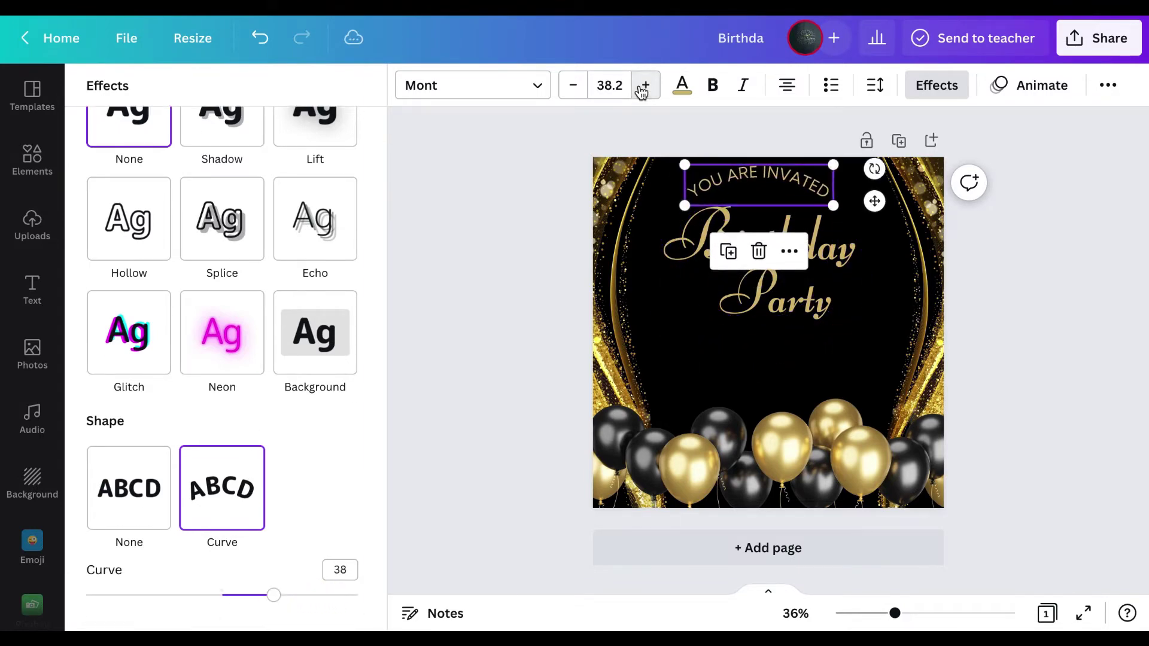
left_click(642, 90)
left_click(643, 90)
left_click(642, 90)
left_click(642, 90)
left_click(643, 90)
left_click(642, 90)
left_click(1053, 299)
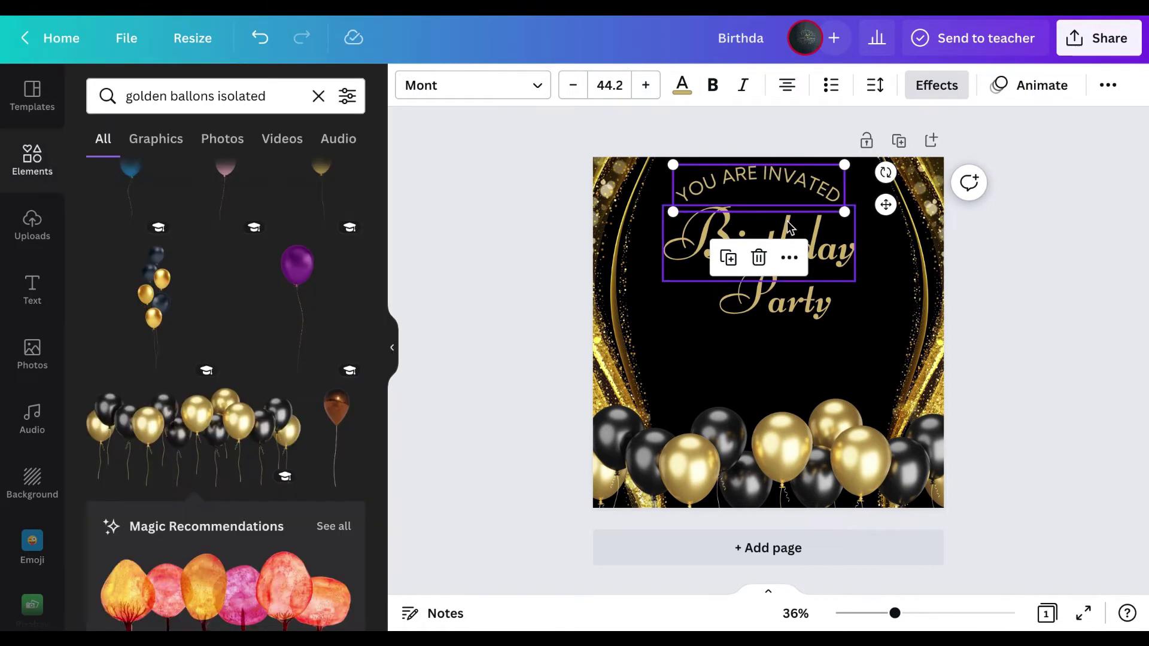
left_click(1025, 328)
left_click(830, 204)
left_click_drag(831, 204, 840, 207)
left_click(1028, 310)
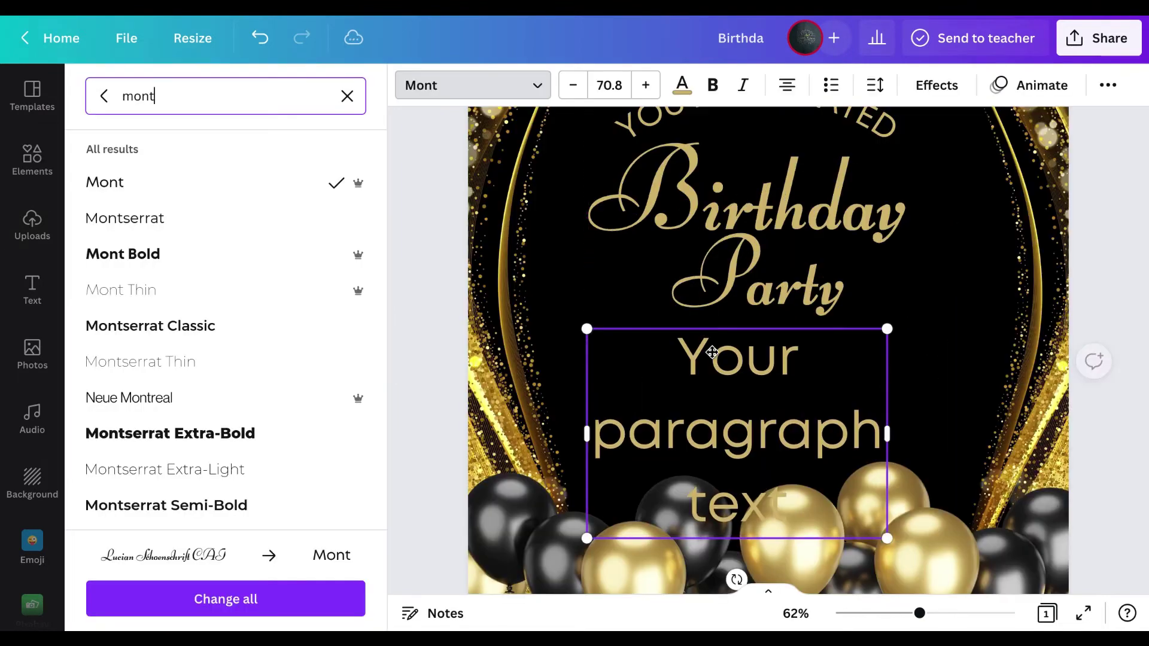
Change the new Mont text to "SAVE THE DATE", shrink it to size 31.7 and centre it below the Party heading
left_click_drag(788, 509, 716, 386)
type("SAVE")
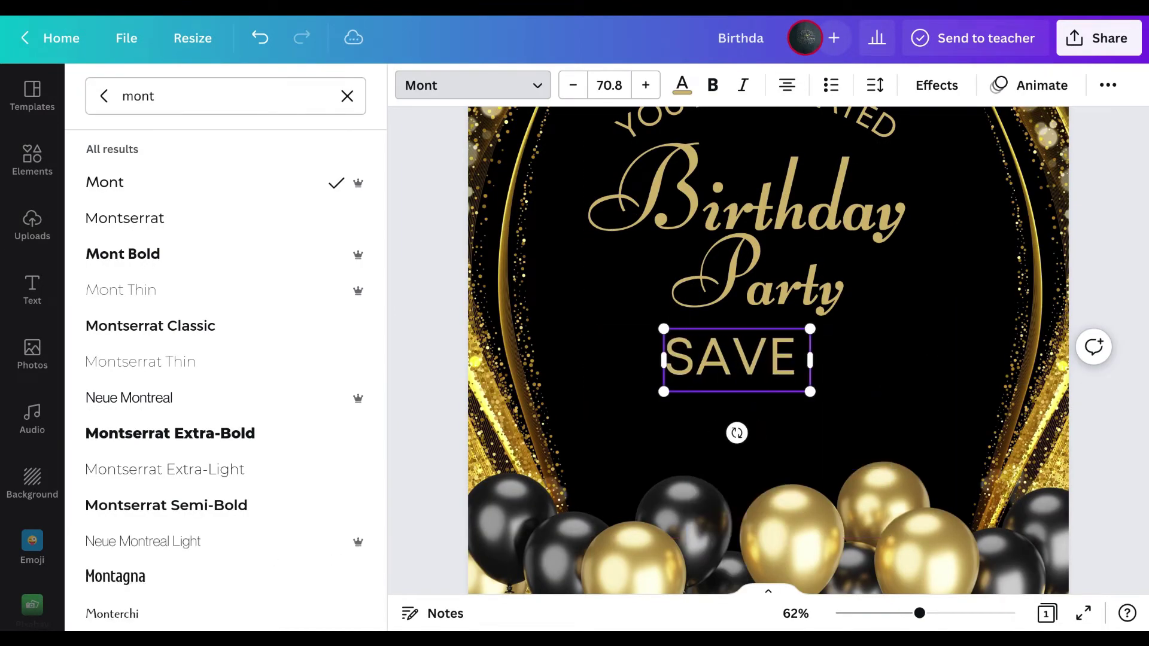
type(" THE DATE")
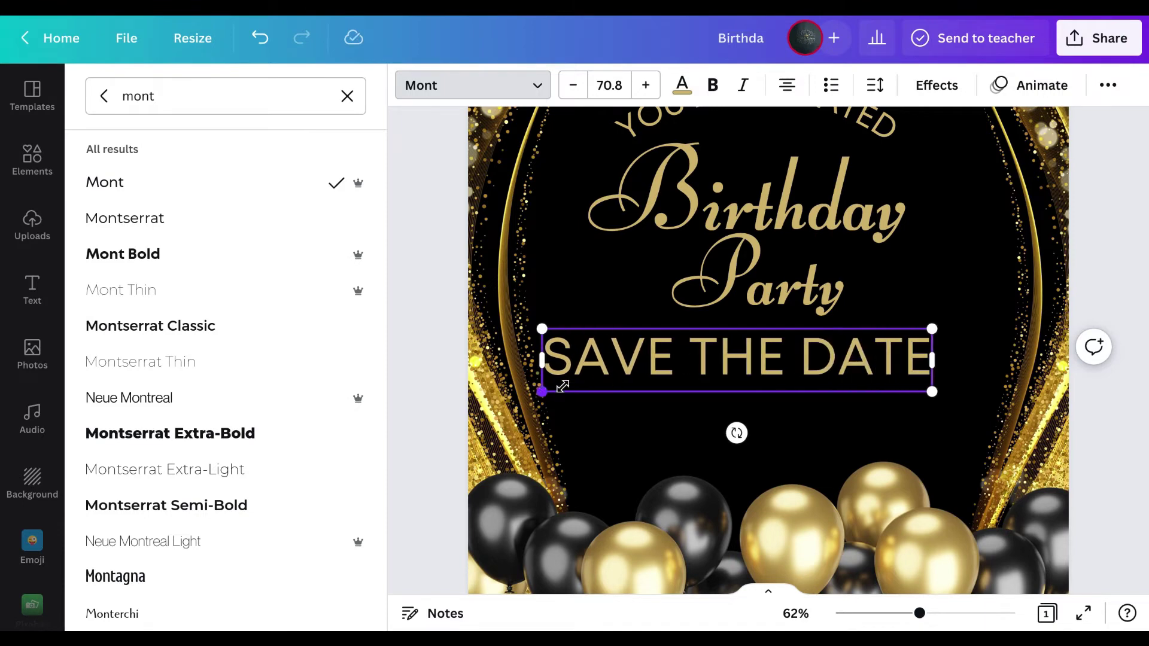
left_click_drag(562, 386, 750, 346)
left_click_drag(829, 330, 739, 336)
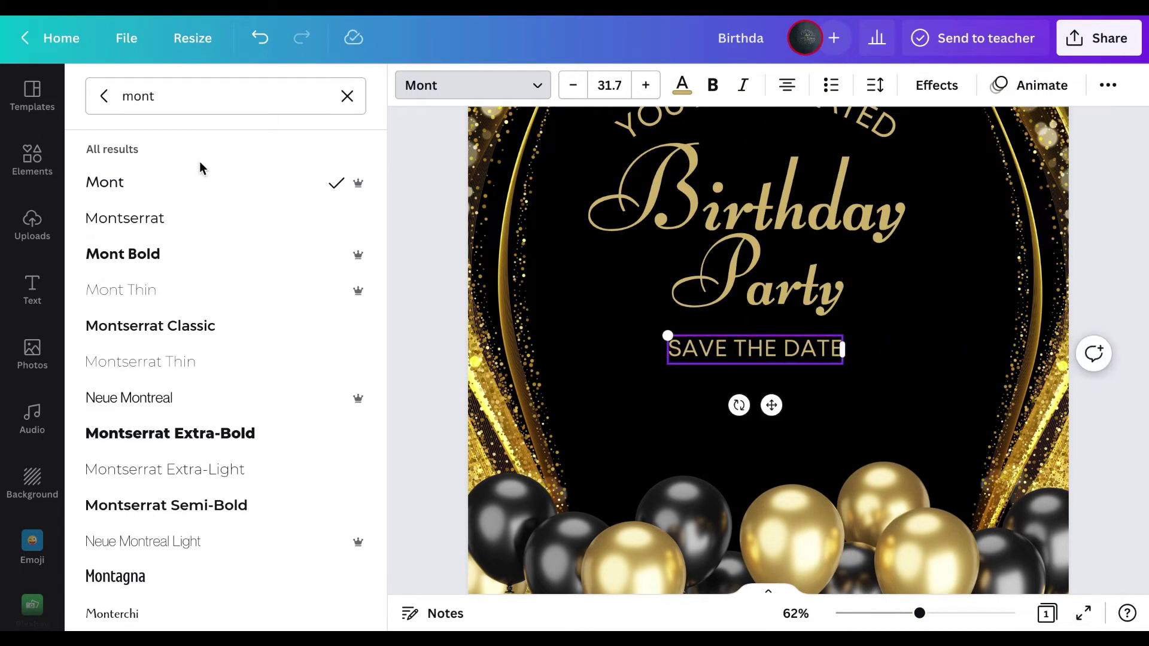
Search the elements for "line" and place a plain line just above the SAVE THE DATE text
left_click(33, 159)
left_click(252, 97)
type("line")
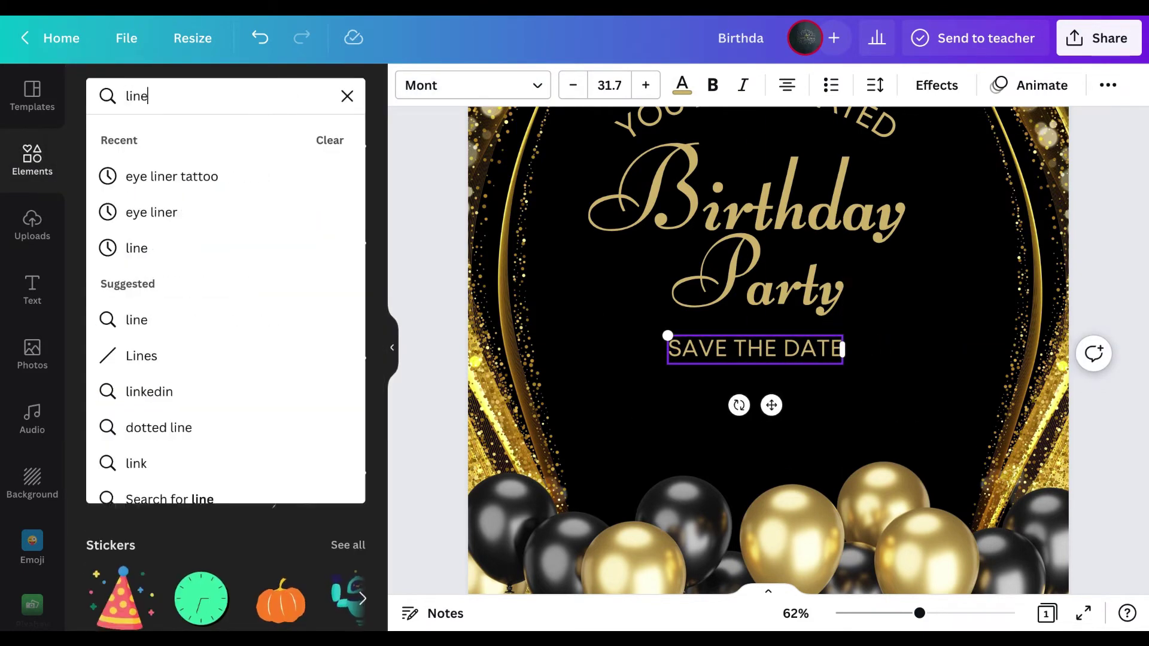
key("Return")
scroll(203, 310, "down", 3)
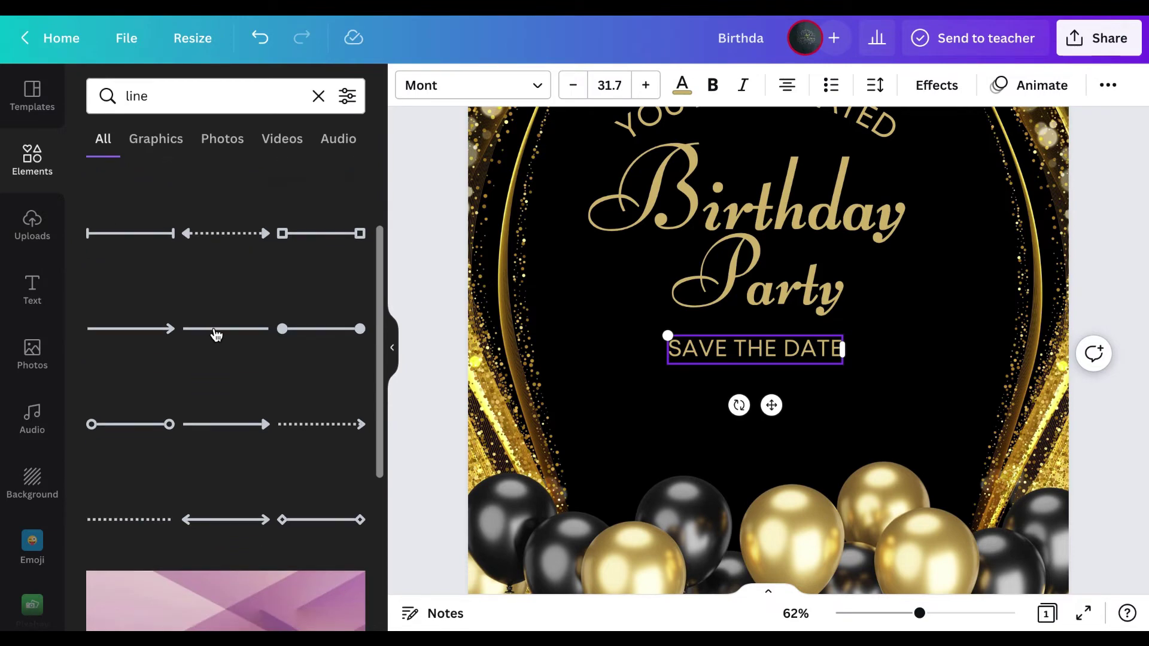
left_click(215, 330)
left_click_drag(703, 353, 687, 328)
Colour the line with the document's gold and place a duplicate of it just below the SAVE THE DATE text
left_click(409, 85)
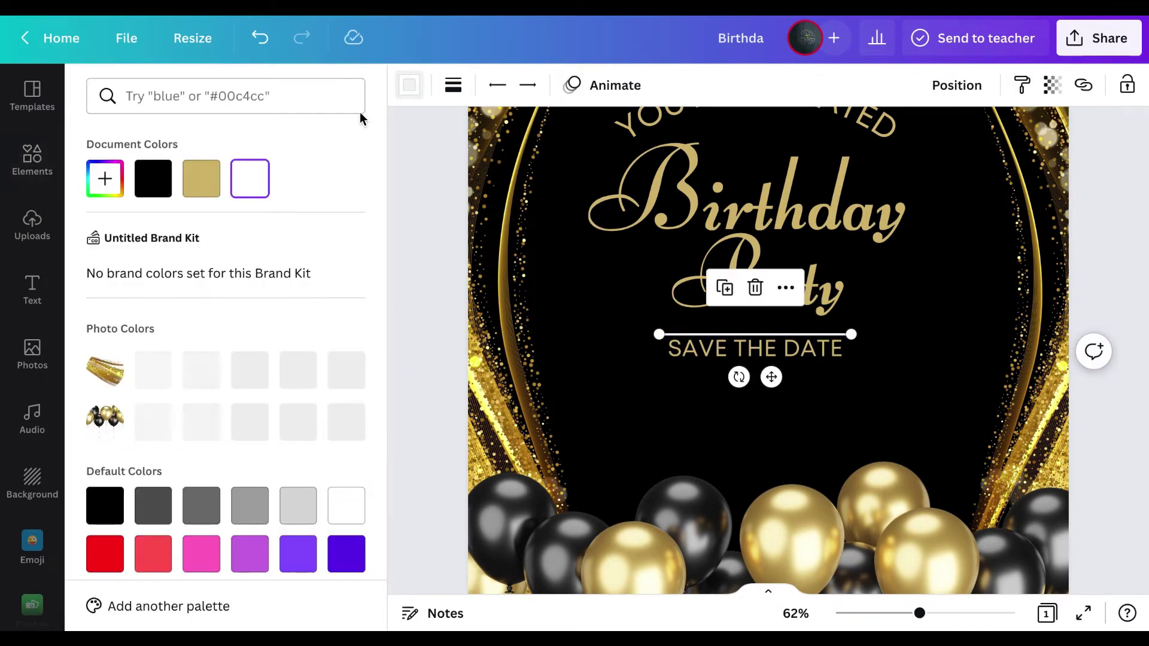
left_click(199, 178)
key("Escape")
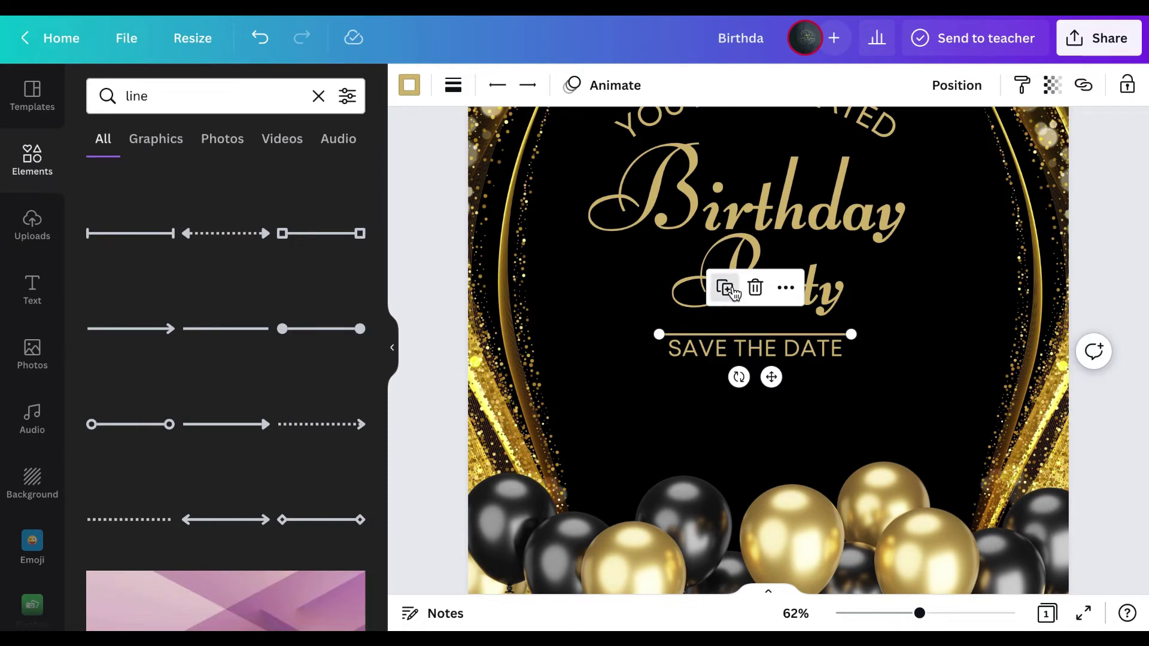
left_click(727, 290)
left_click_drag(741, 341, 740, 360)
left_click(822, 409)
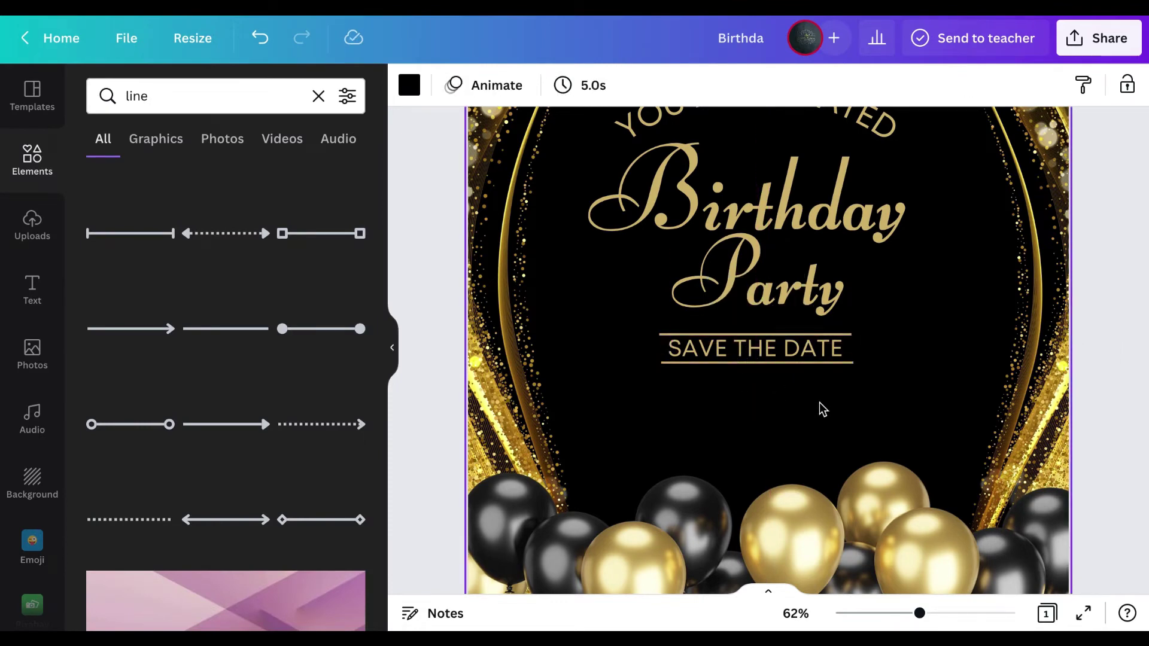
Add a paragraph text in the Mont font, shrink it to size 38.8 and place it below the two lines
key("t")
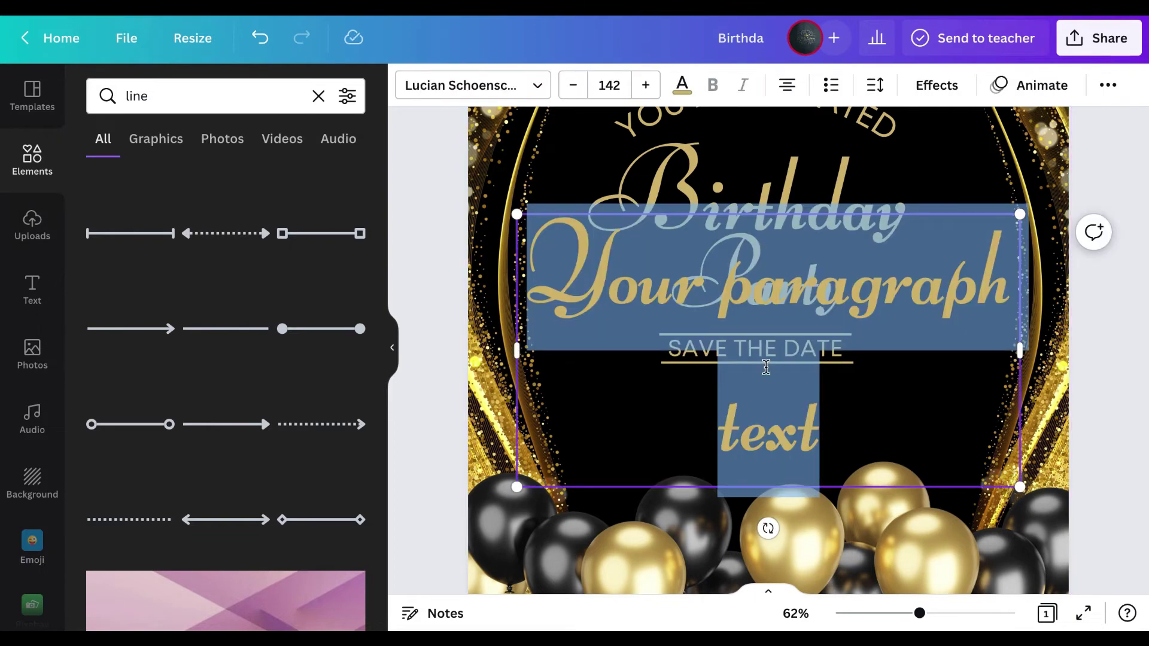
left_click(544, 97)
type("mont")
left_click(243, 190)
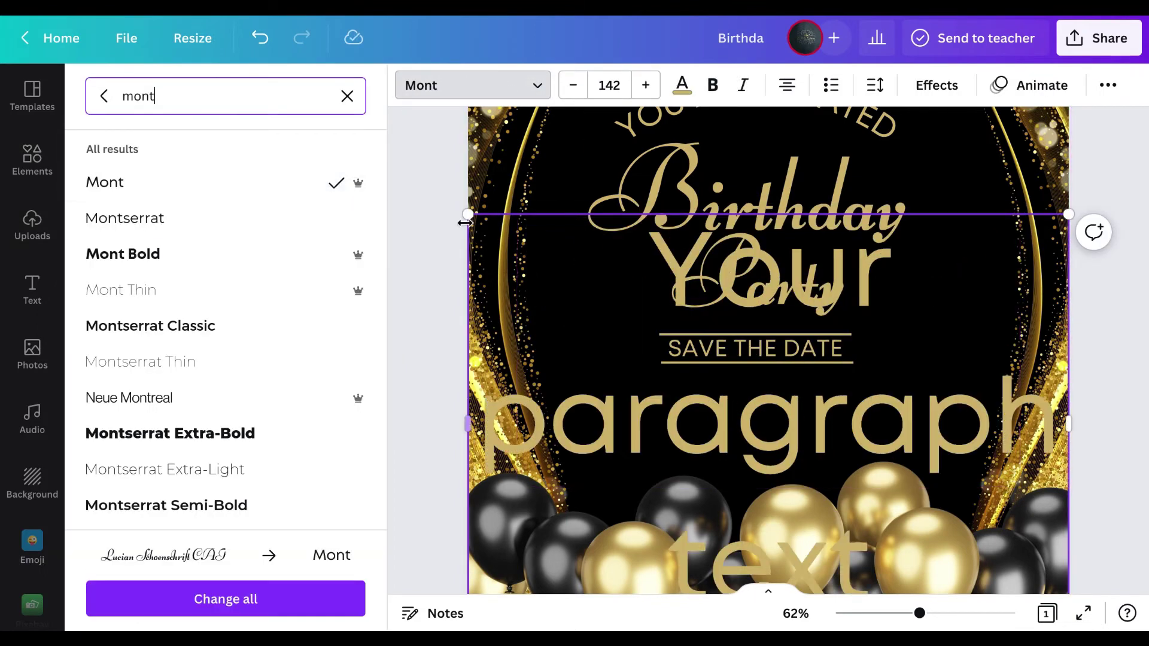
left_click_drag(464, 219, 801, 388)
left_click_drag(880, 498, 811, 408)
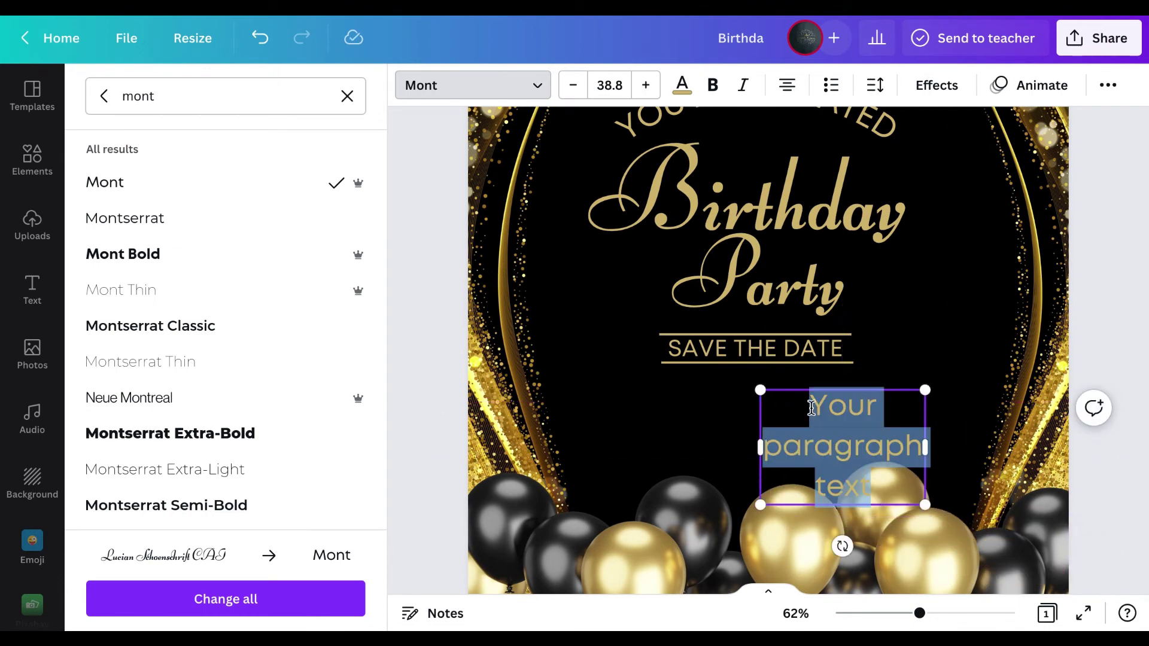
Replace the placeholder paragraph text with "23 OCT, 2022 8:00PM"
type("23")
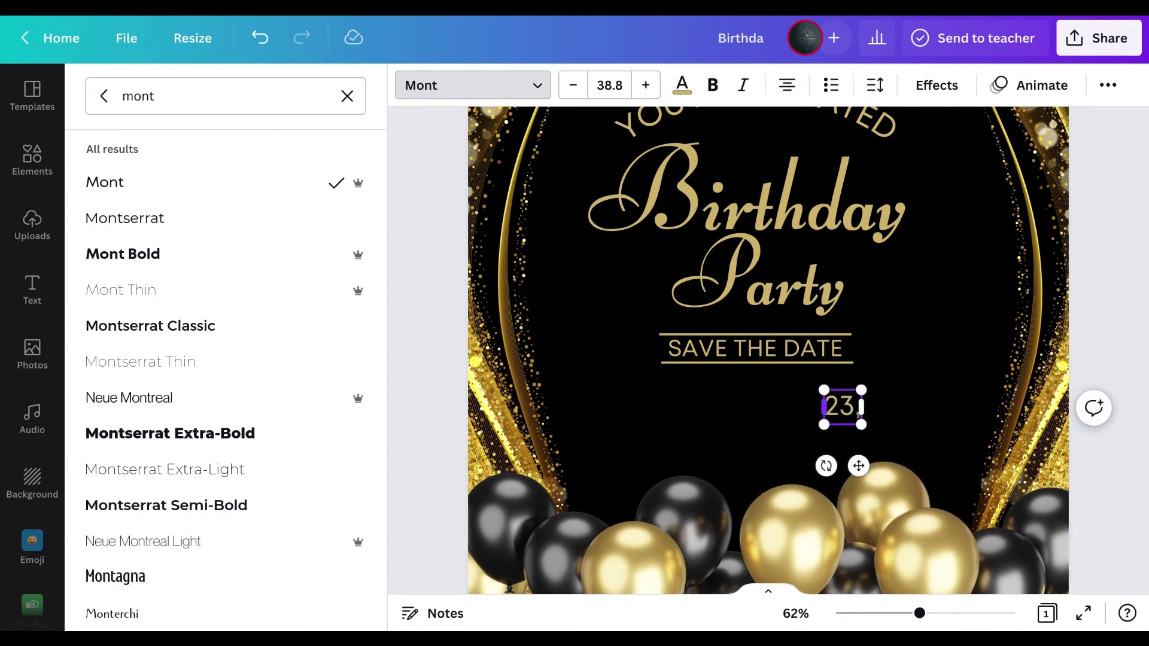
type(" OCT")
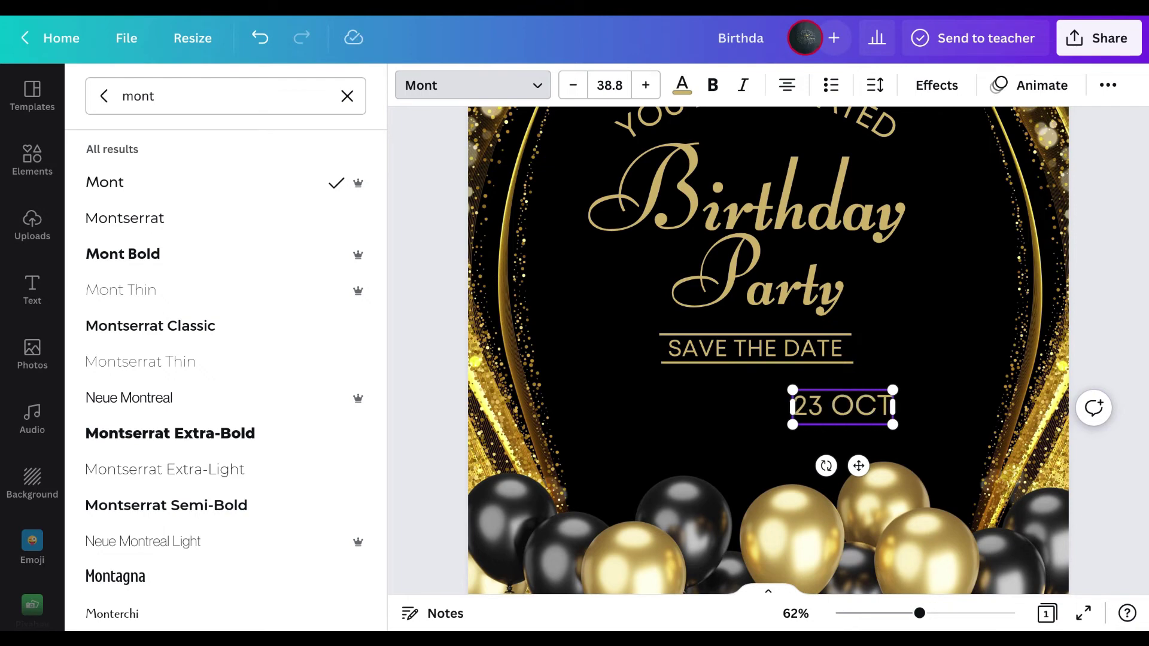
type(",")
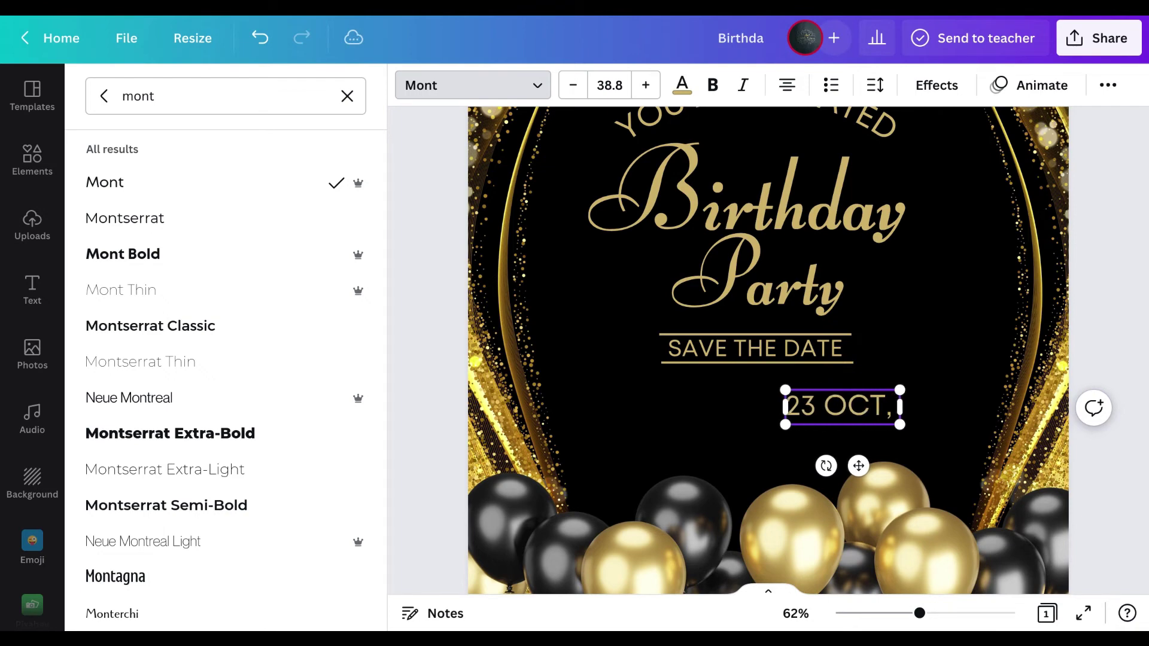
type(" 2022 8:00PM")
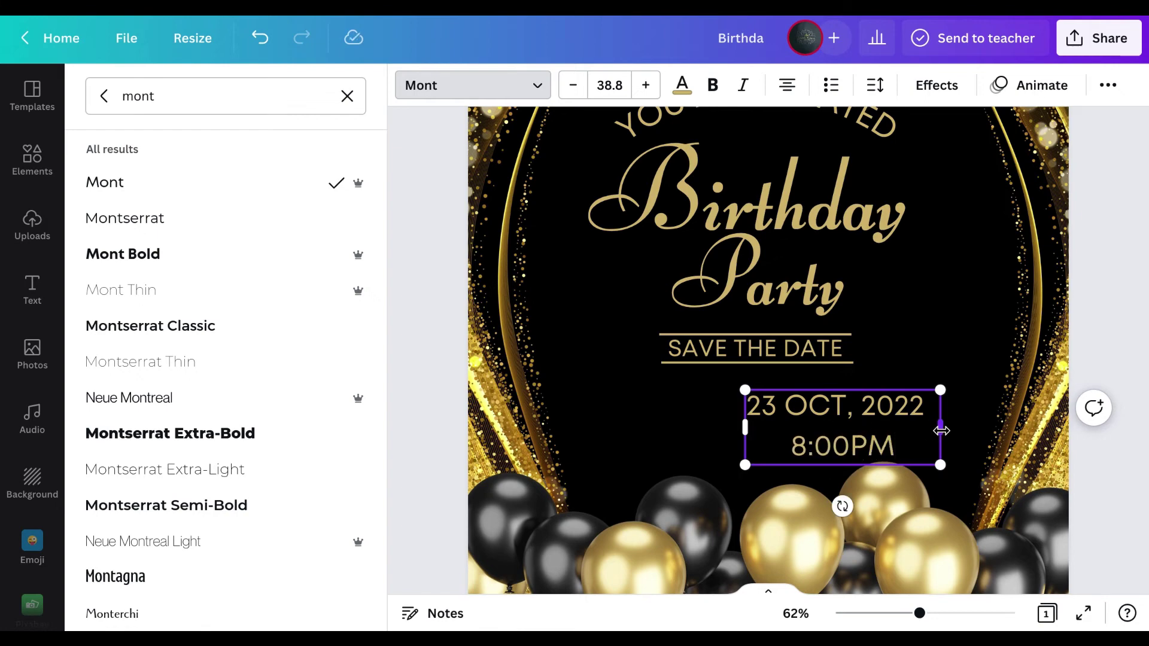
Widen the date and time text to fit one line, reduce it to size 28.9 and centre it under SAVE THE DATE
left_click_drag(955, 431, 1043, 430)
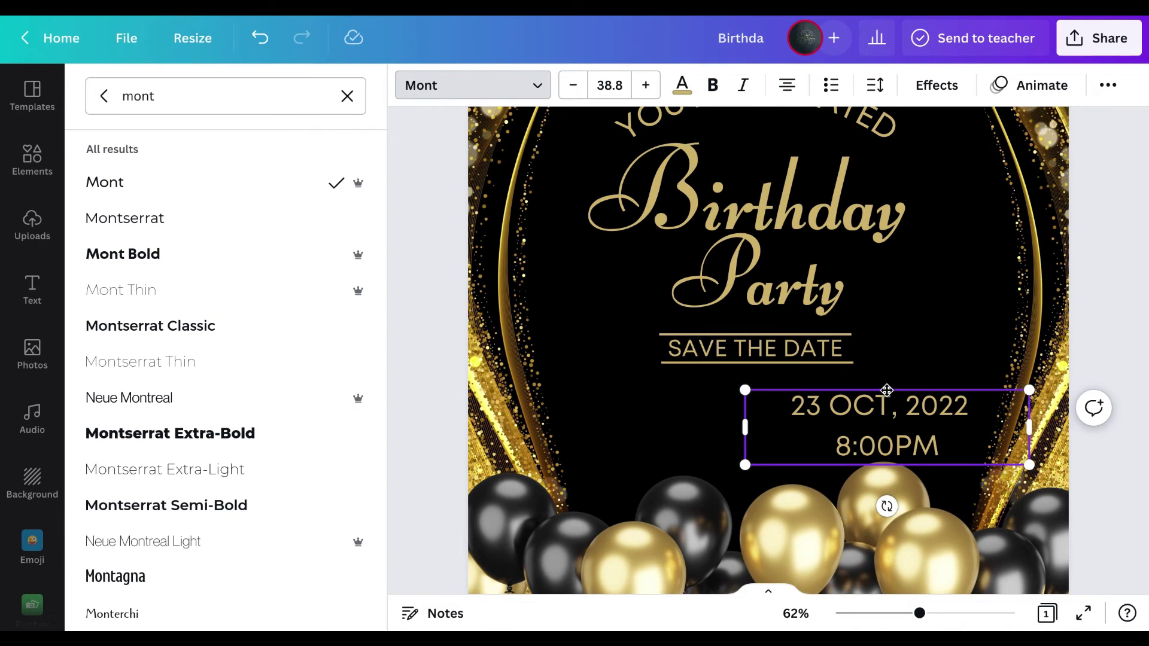
left_click_drag(887, 390, 752, 387)
left_click_drag(901, 426, 965, 419)
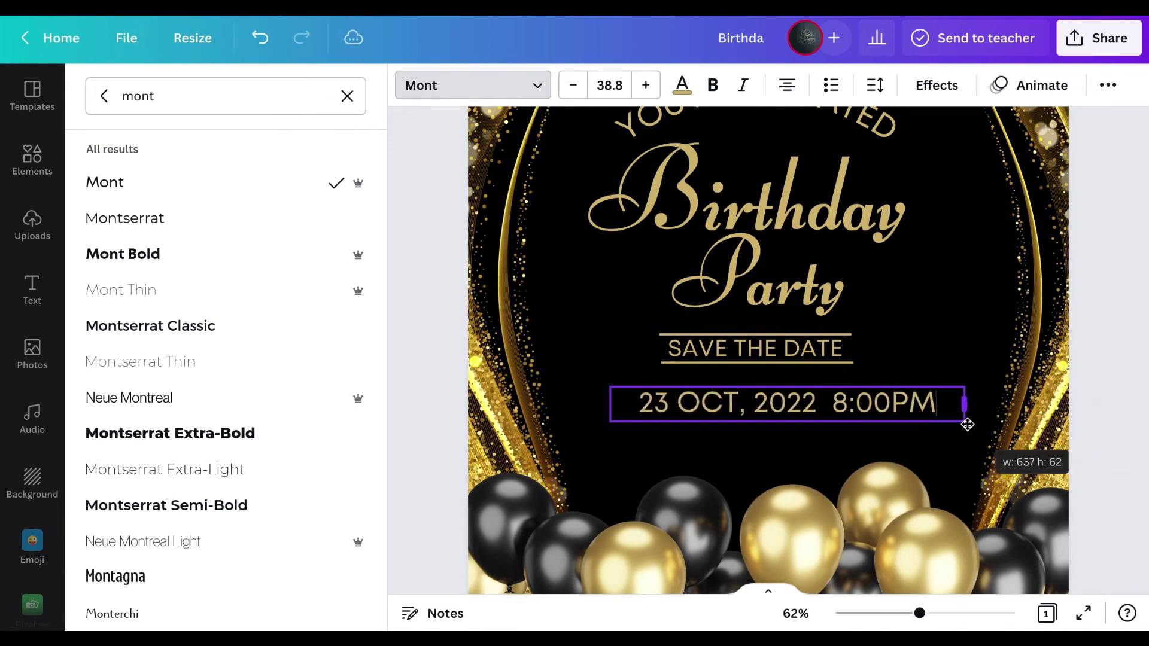
left_click_drag(611, 386, 679, 386)
key("Escape")
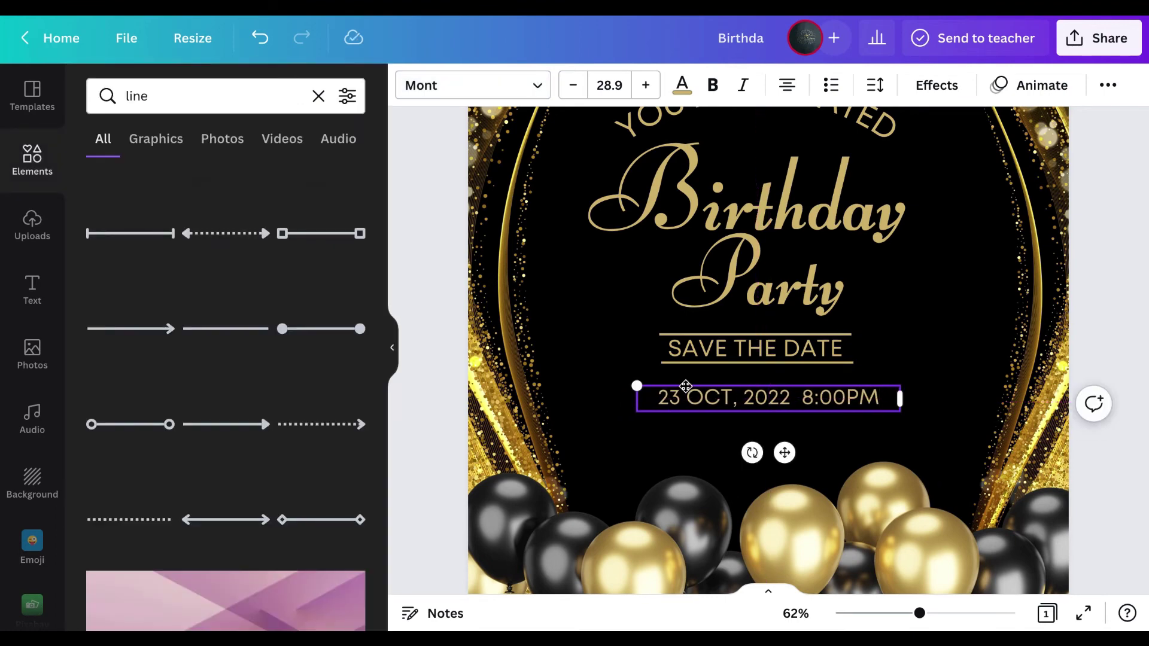
Duplicate the date and time text and place the copy directly below the original, centred above the balloons
left_click(686, 389)
left_click(739, 344)
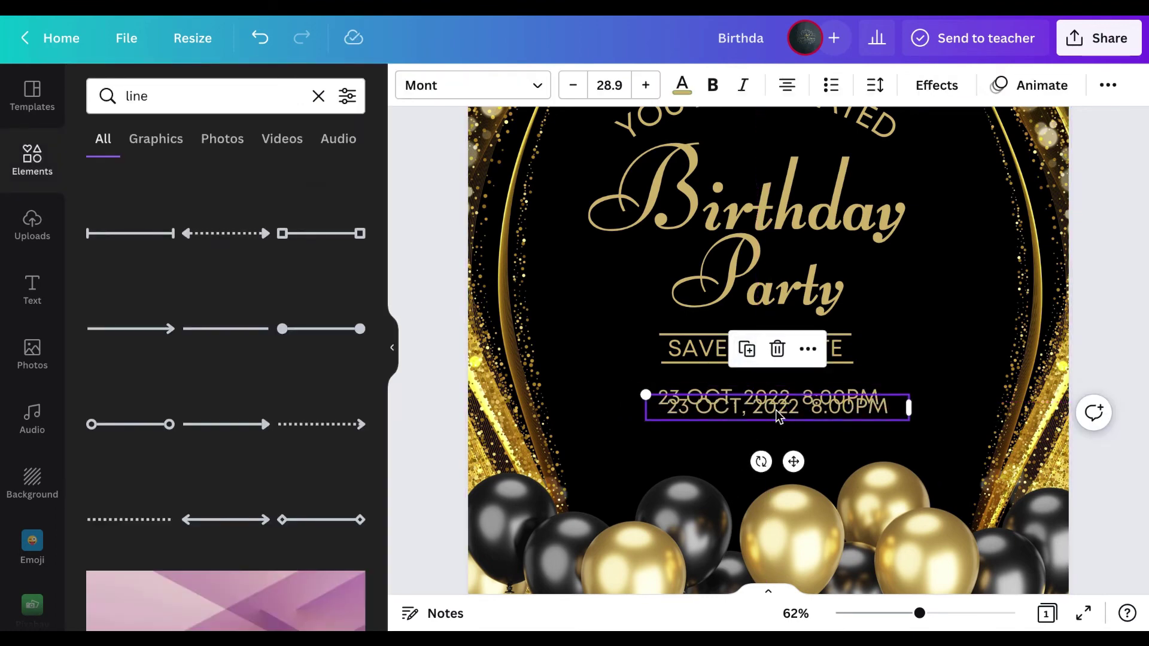
left_click_drag(778, 419, 772, 441)
Replace the duplicated date and time text with the venue's street address in capital letters
left_click_drag(880, 444, 710, 431)
type("12")
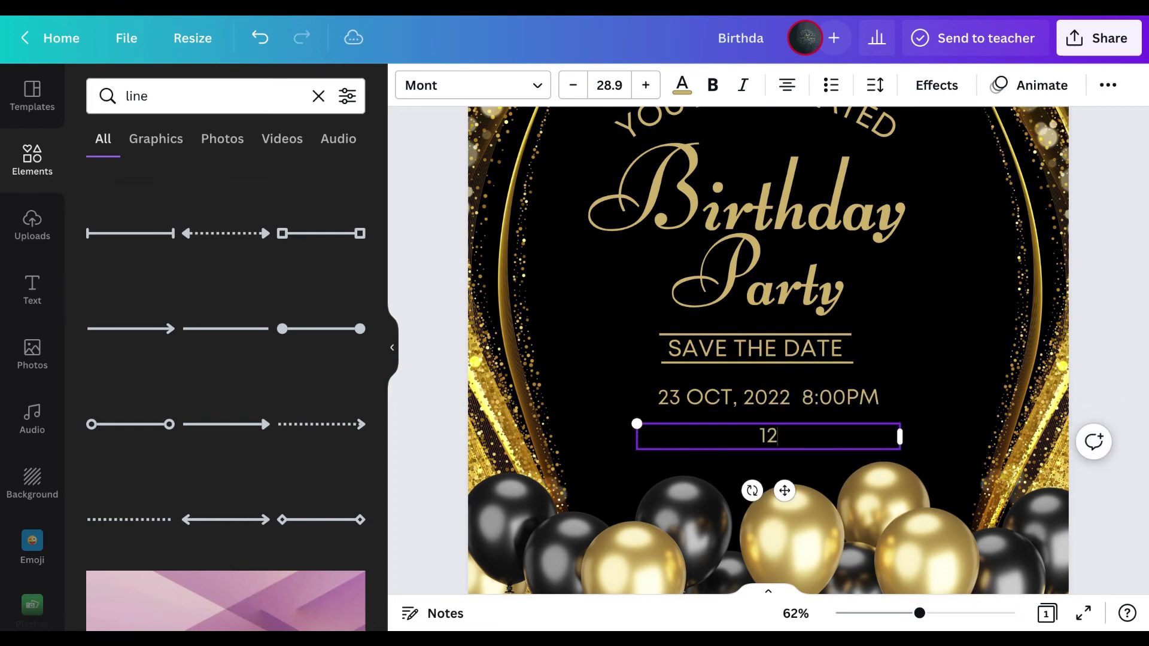
type("3 ANYW")
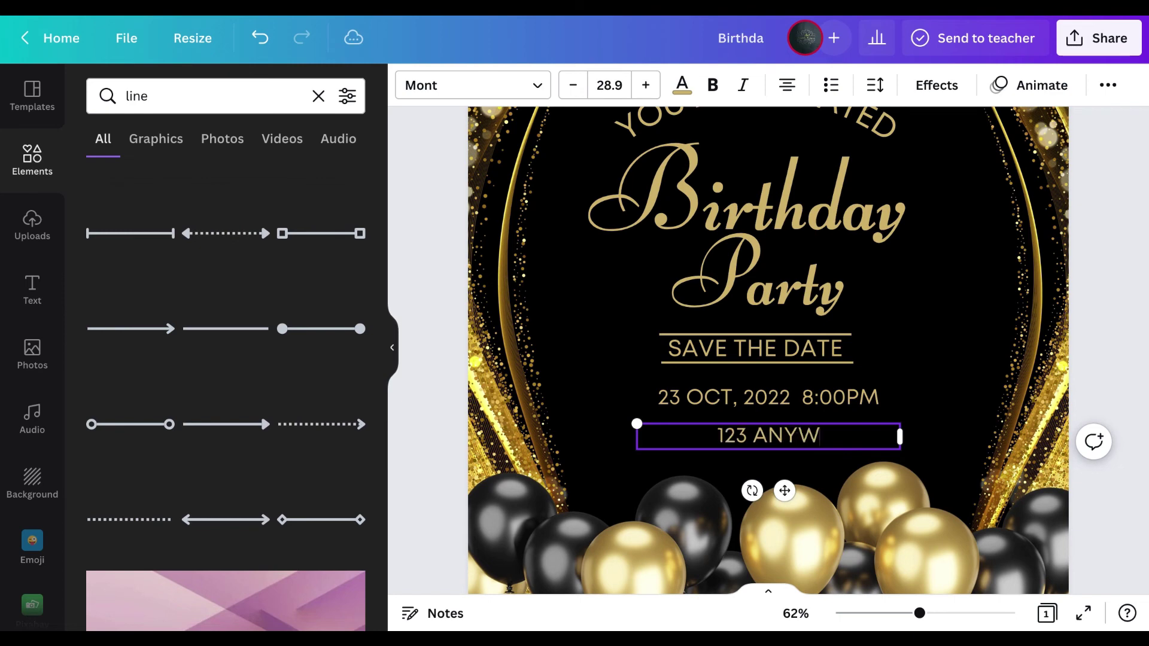
type("HE")
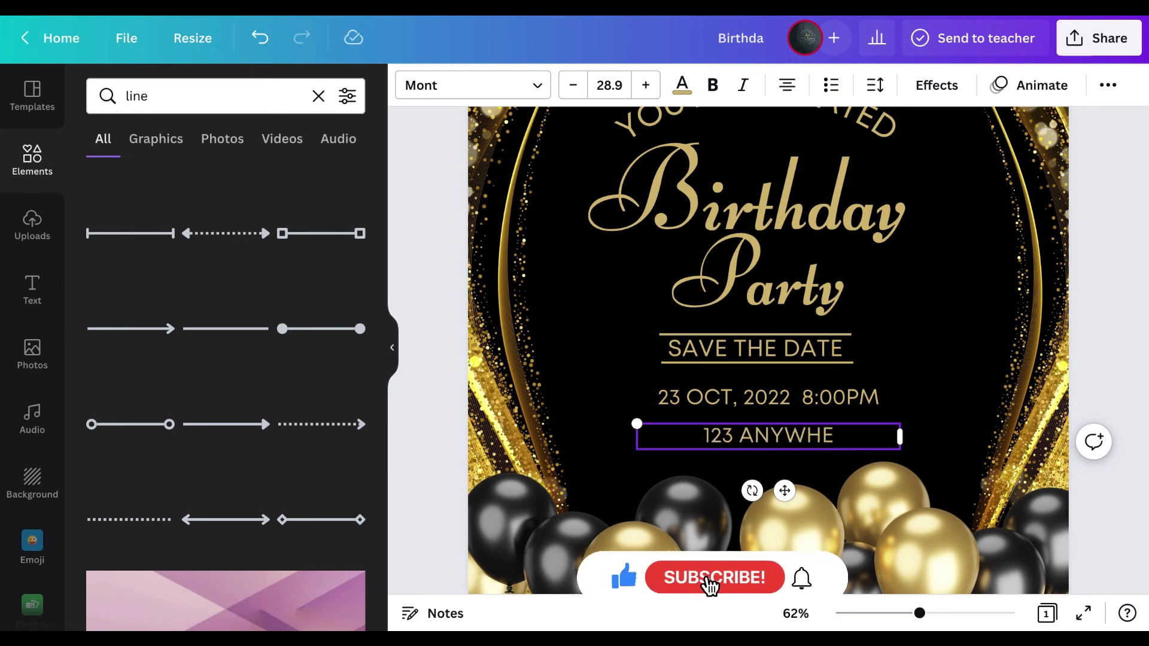
type("RE ST")
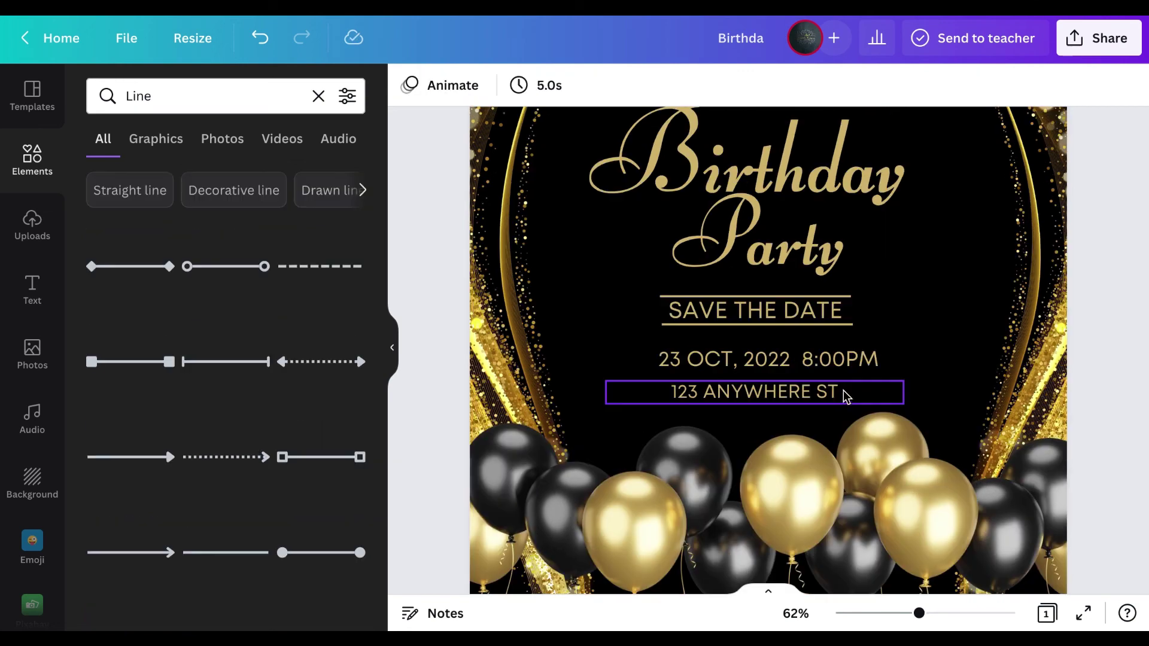
Complete the address line by adding a comma and the city after the street
left_click(841, 393)
left_click(840, 392)
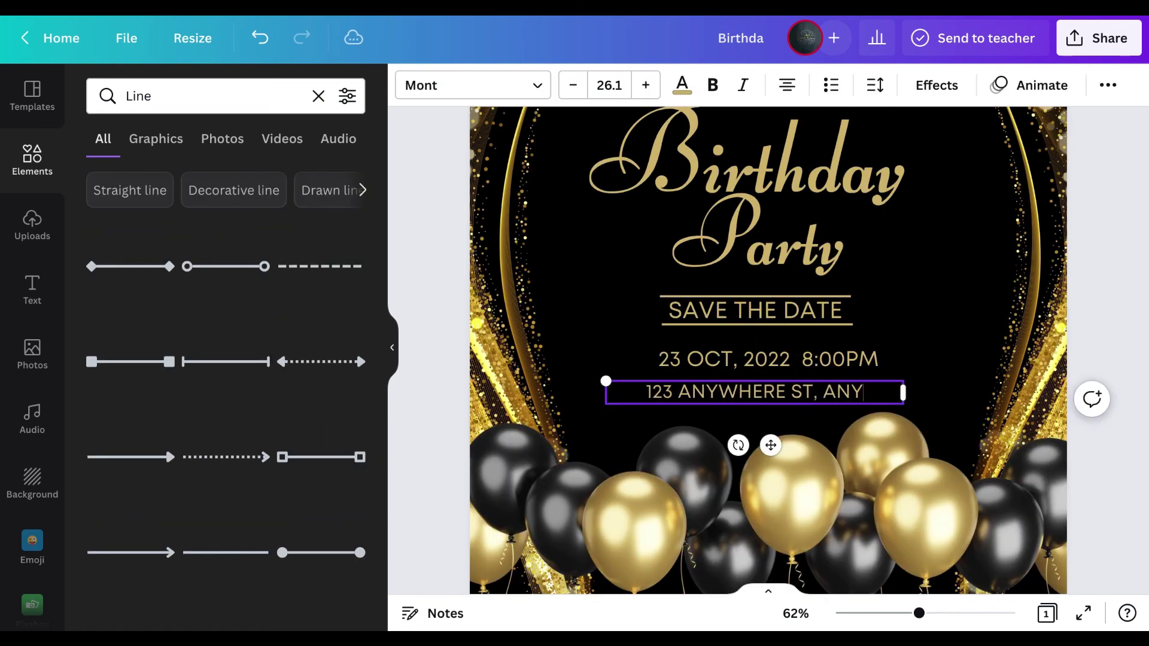
type("TY")
left_click(934, 376)
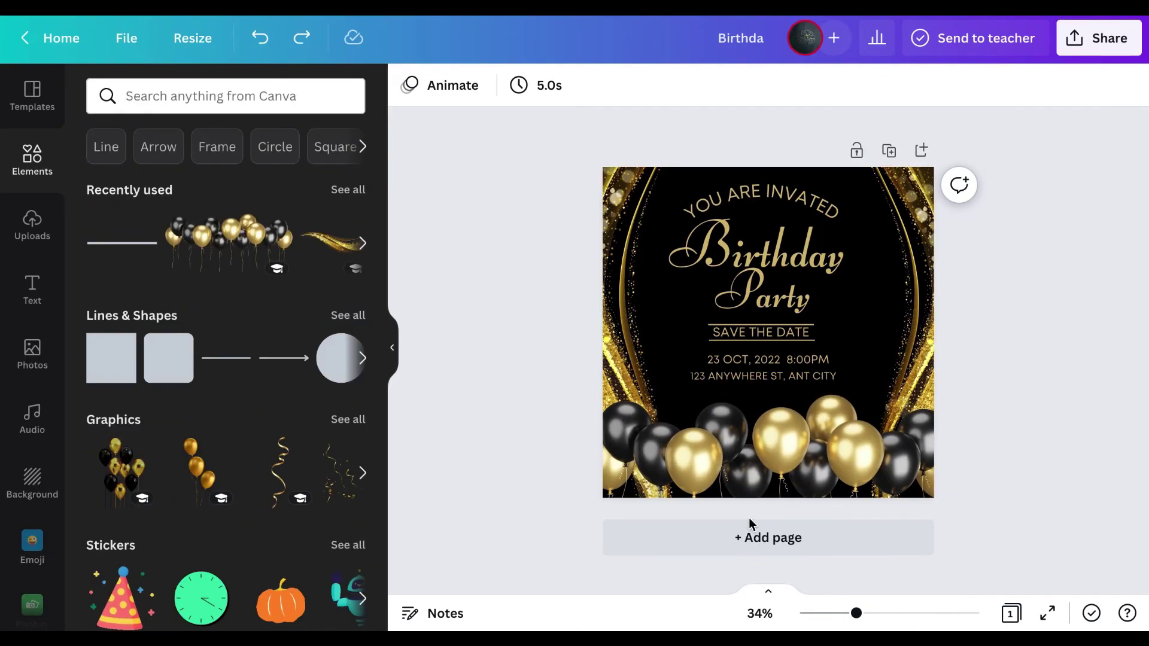
Correct the spelling of the curved heading so it reads "YOU ARE INVITED"
double_click(808, 206)
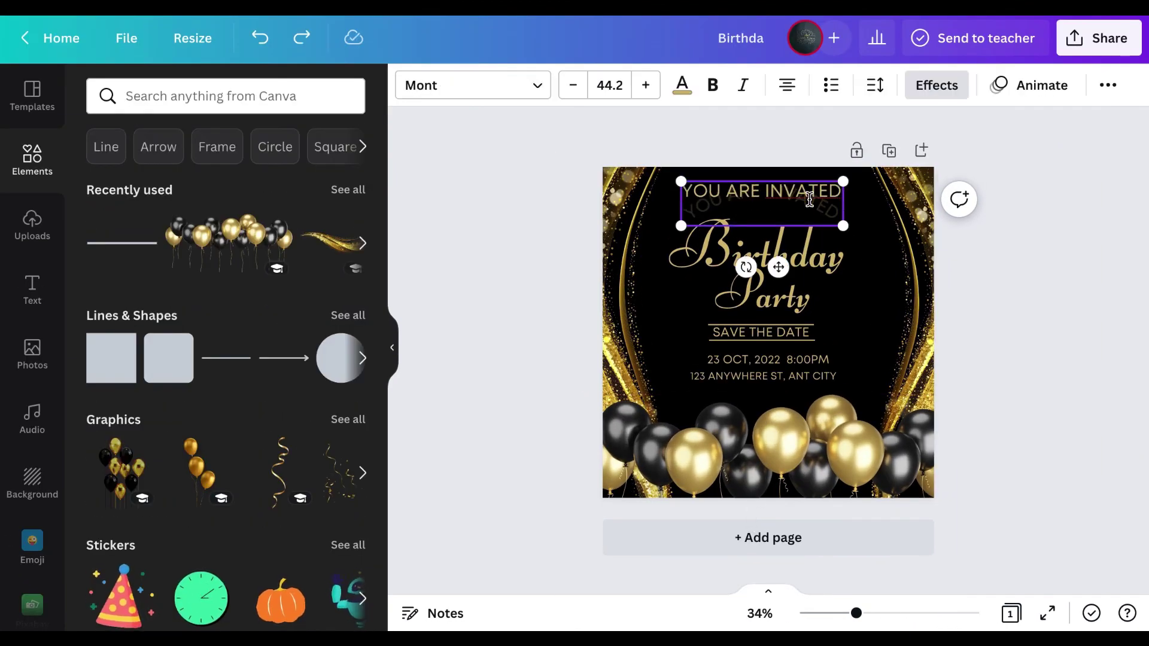
key("BackSpace")
type("I")
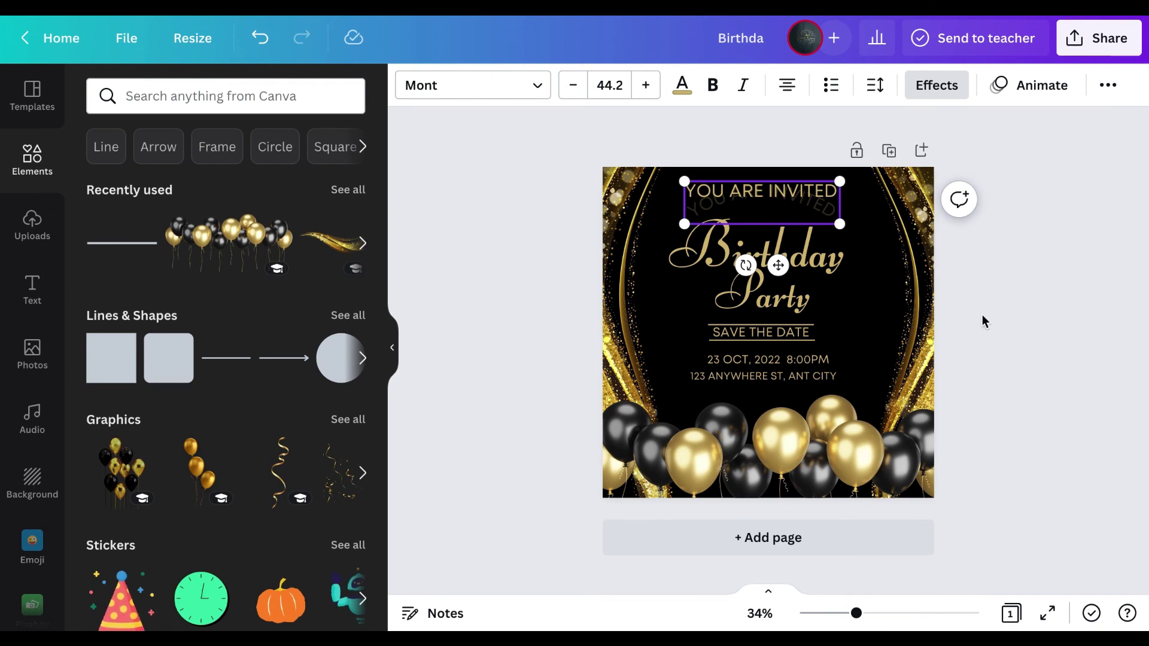
left_click(981, 315)
Move the balloon graphic slightly upward, keeping it just below the address line
left_click(890, 443)
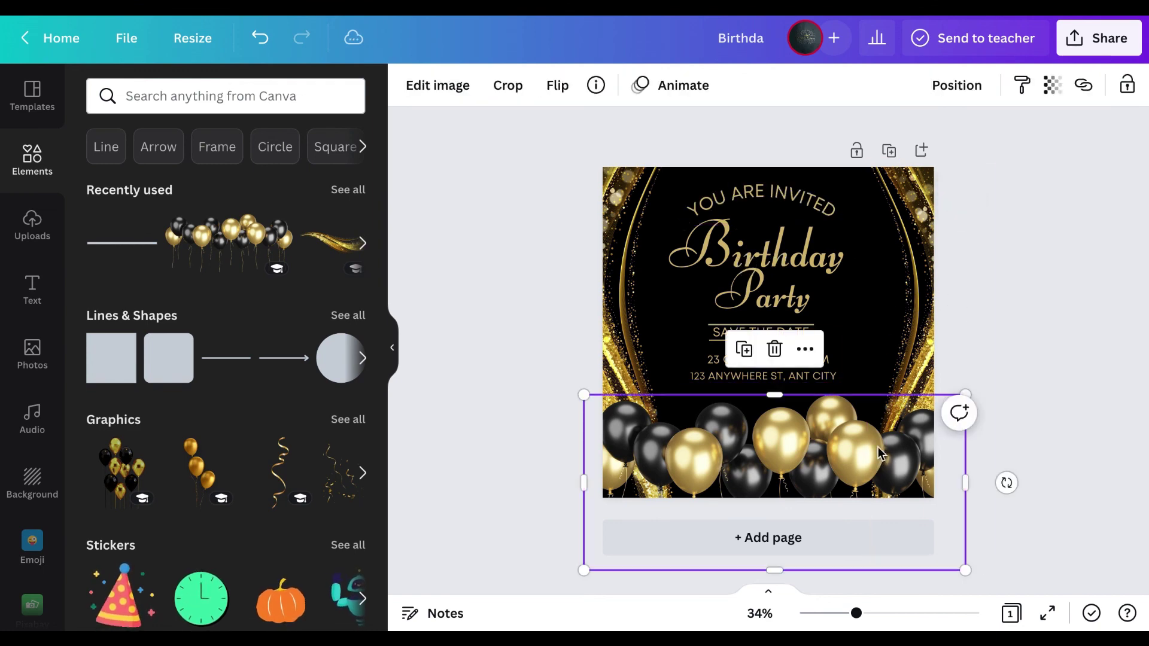
left_click_drag(878, 447, 877, 441)
left_click(1065, 148)
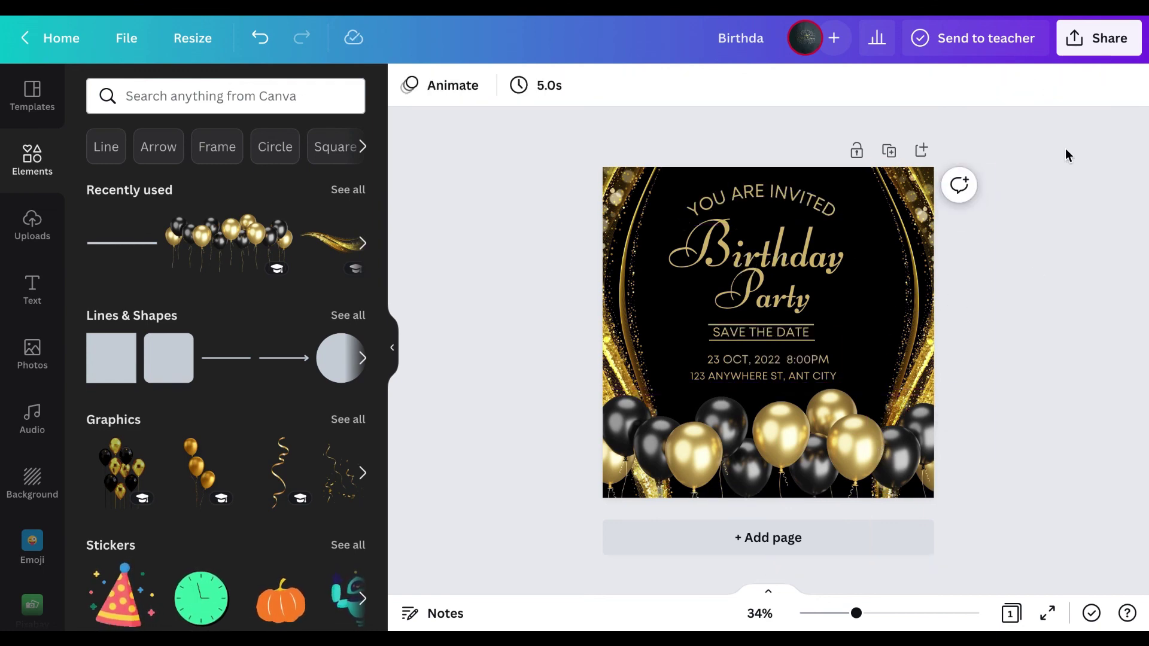
Download the finished invitation as a PNG at size 1, 1,080 × 1,080 px
left_click(1084, 43)
left_click(995, 466)
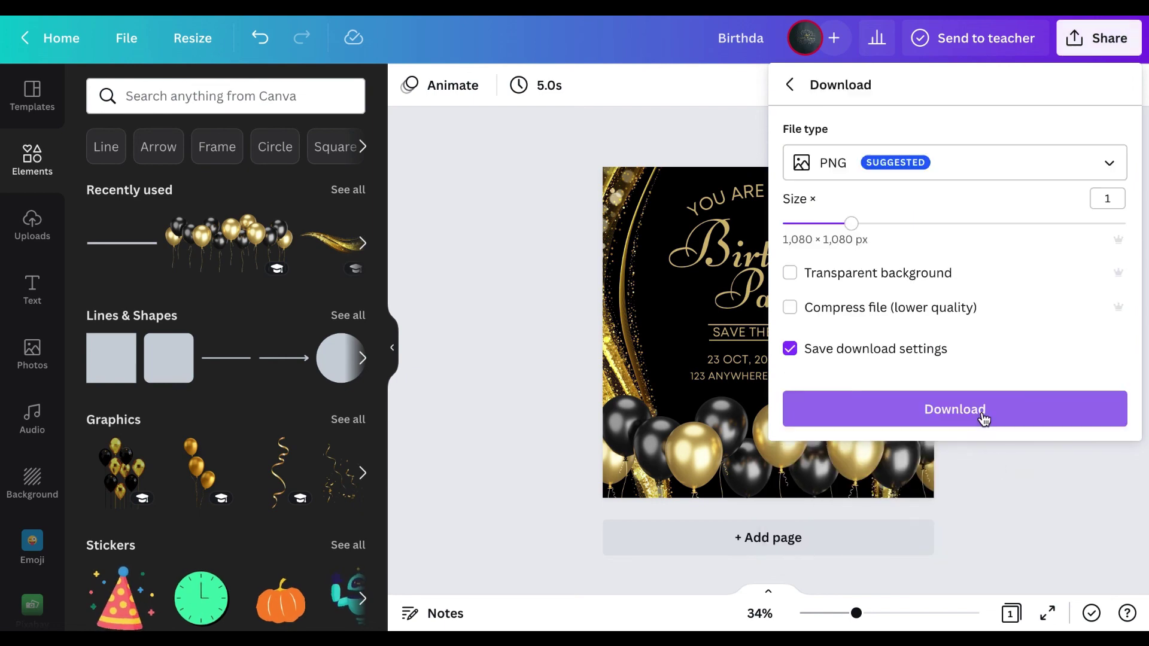
left_click(983, 412)
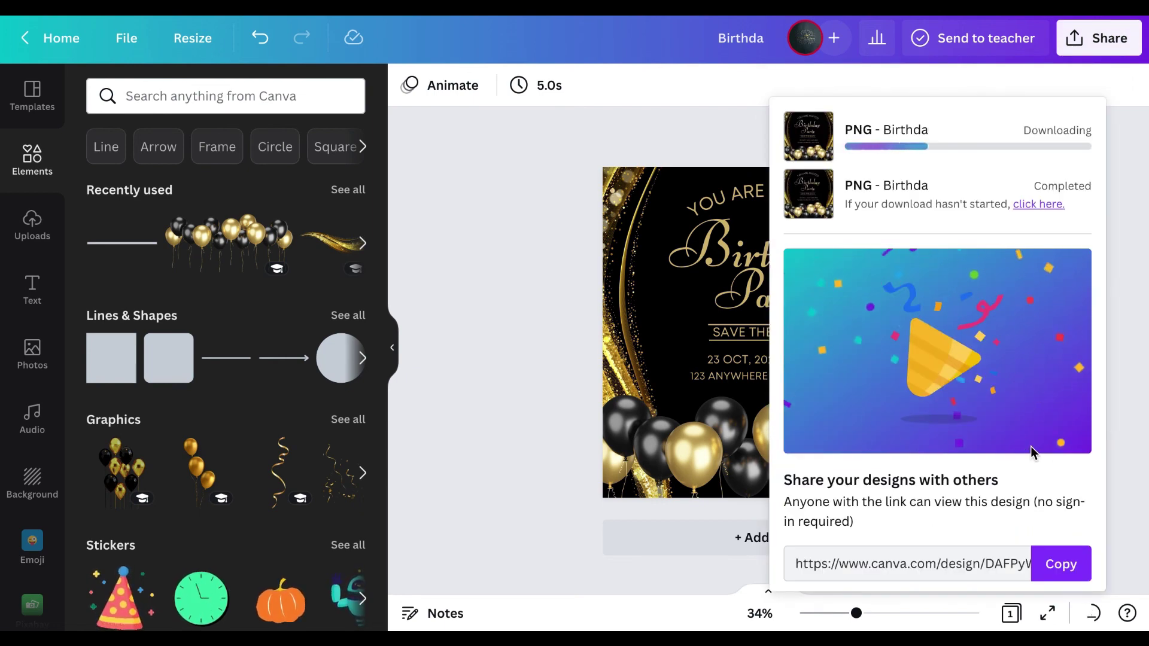